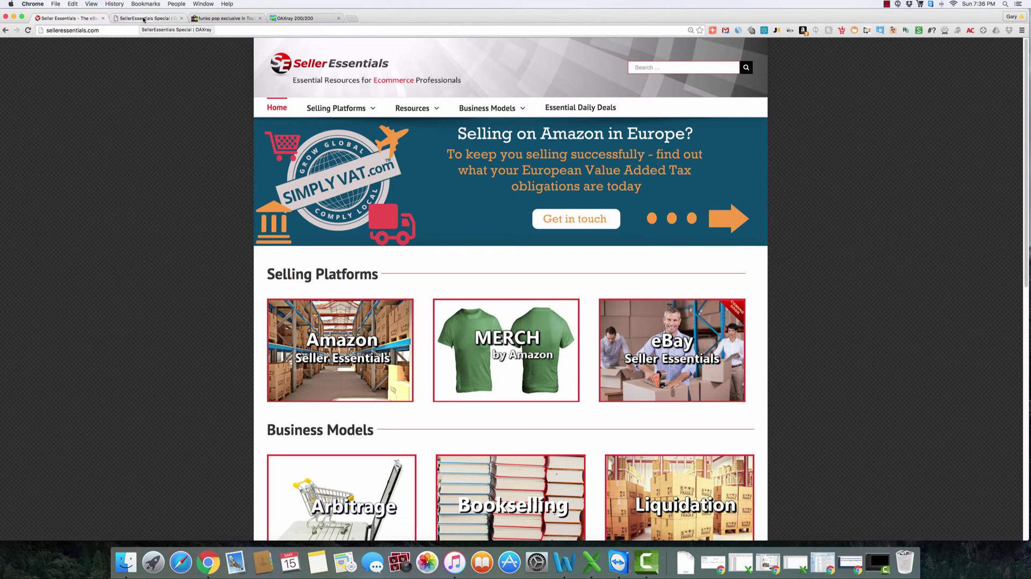
# - Switch to the OAXRAY SellerEssentials Special page with the 10-day free trial offer
pyautogui.click(143, 18)
pyautogui.click(133, 30)
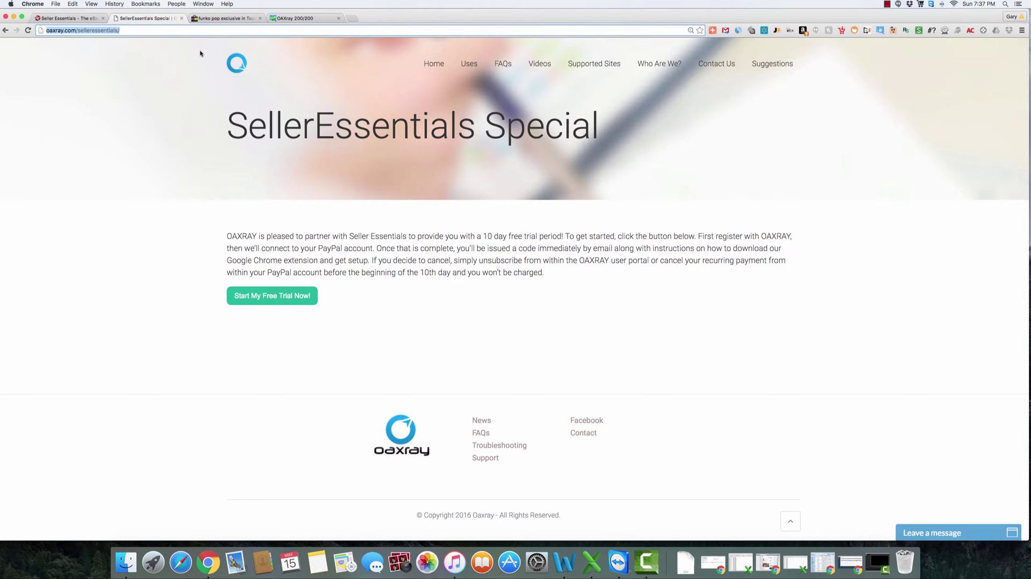
# - Browse the eBay 'funko pop exclusive' results in Toys & Hobbies, New condition
pyautogui.click(231, 19)
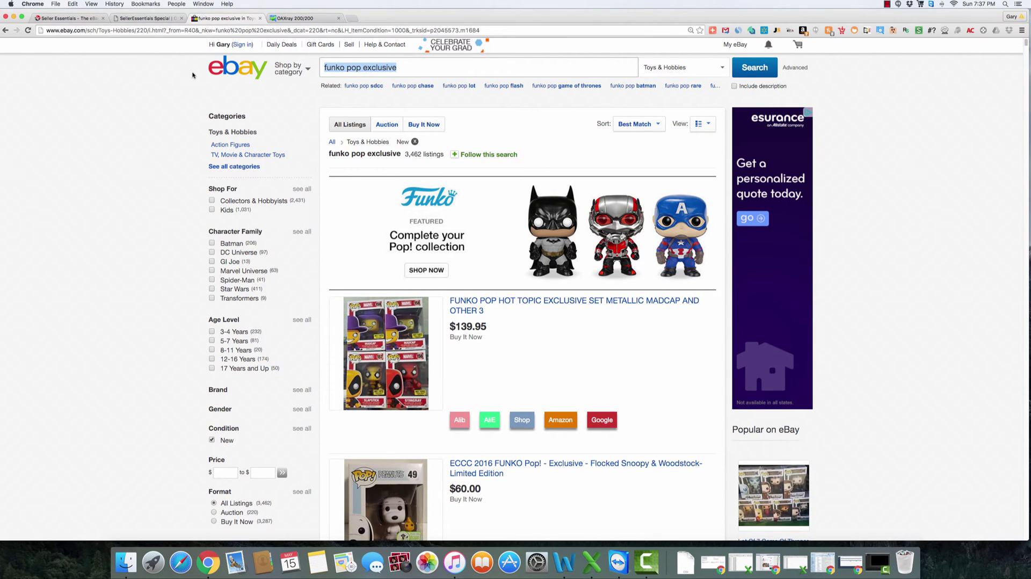
pyautogui.scroll(-1, 194, 134)
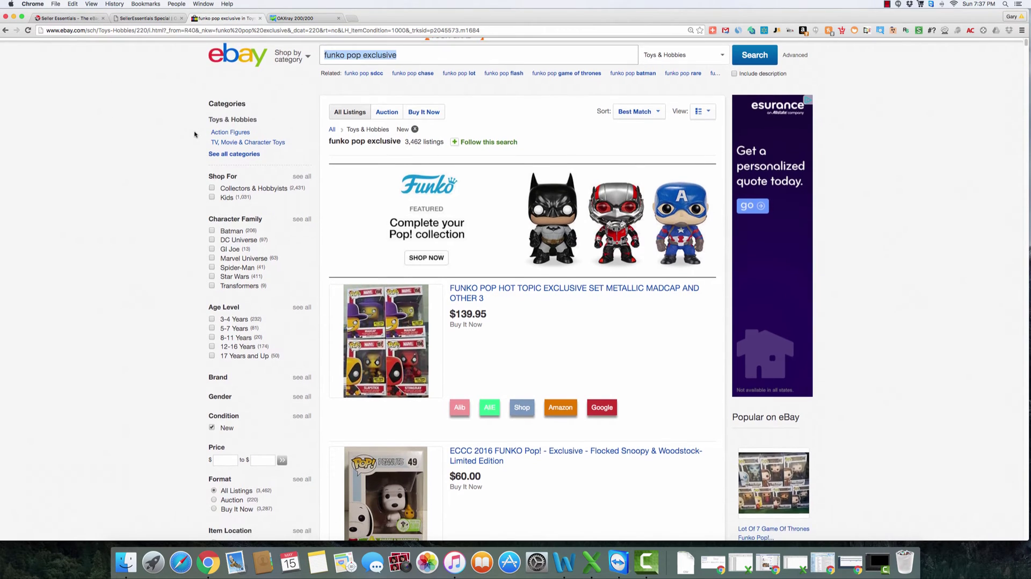
pyautogui.scroll(1, 194, 134)
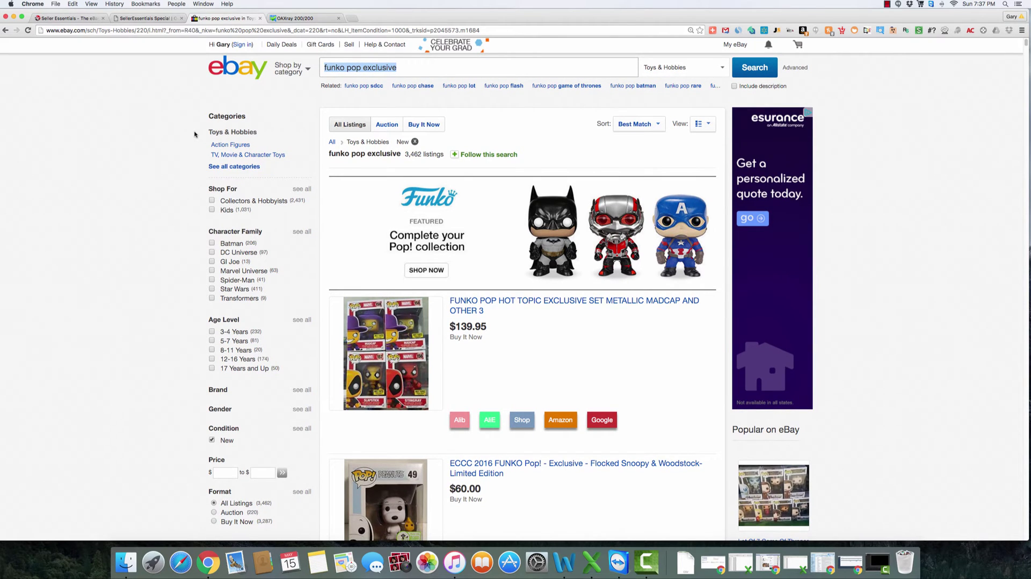
pyautogui.scroll(-1, 194, 134)
pyautogui.scroll(-2, 194, 134)
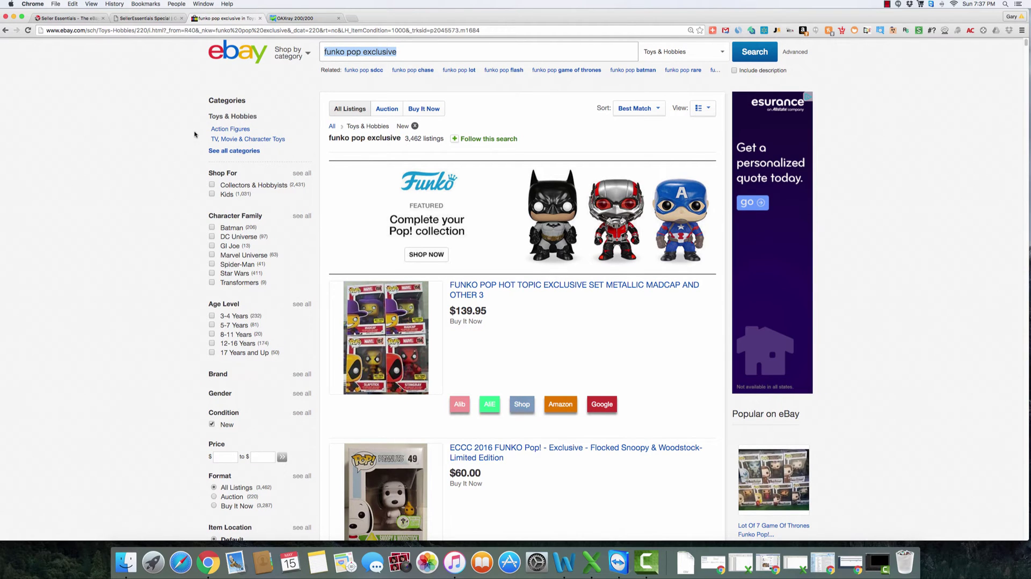
pyautogui.scroll(-10, 194, 134)
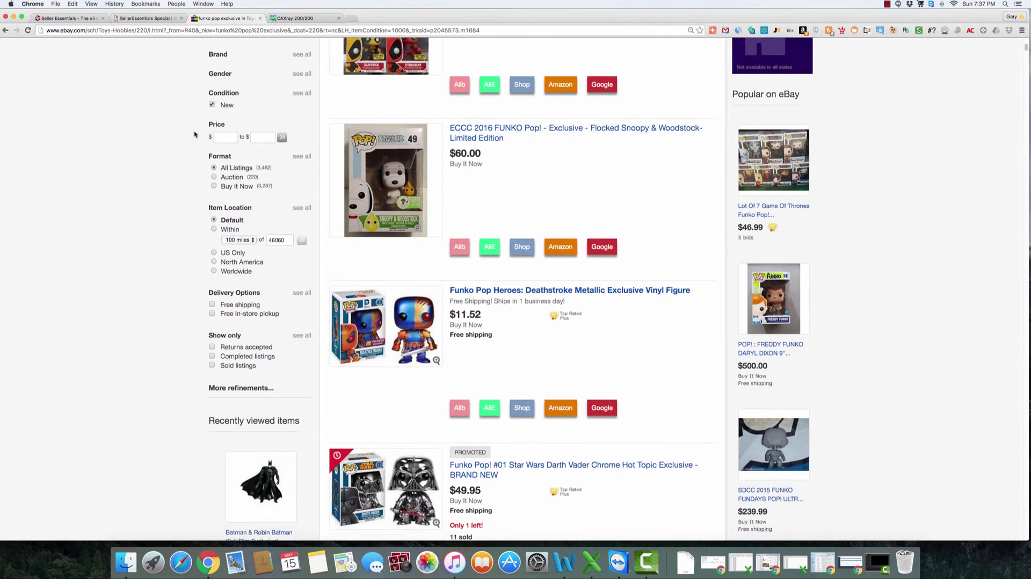
pyautogui.scroll(-1, 194, 134)
pyautogui.scroll(3, 183, 225)
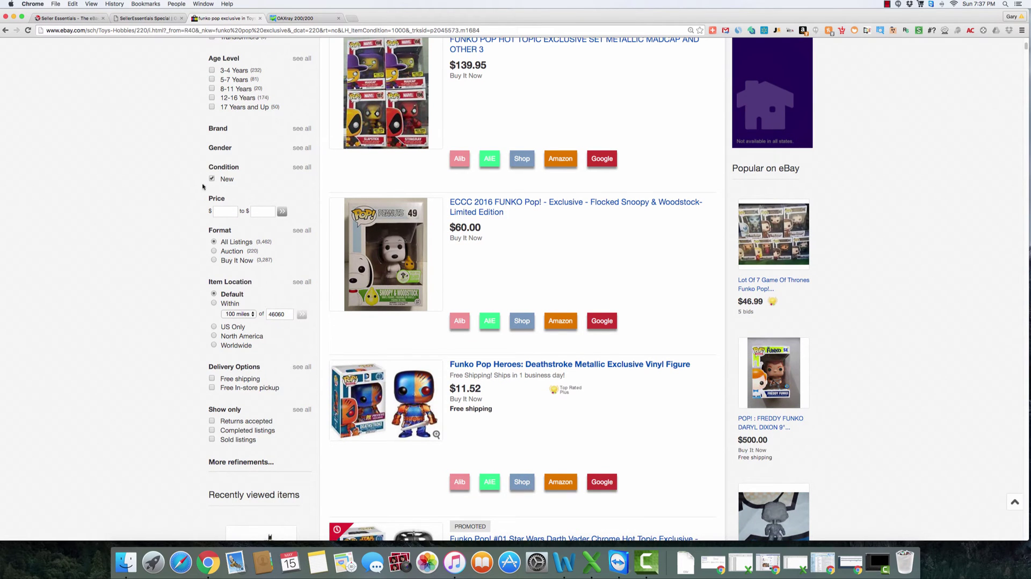
pyautogui.scroll(8, 192, 183)
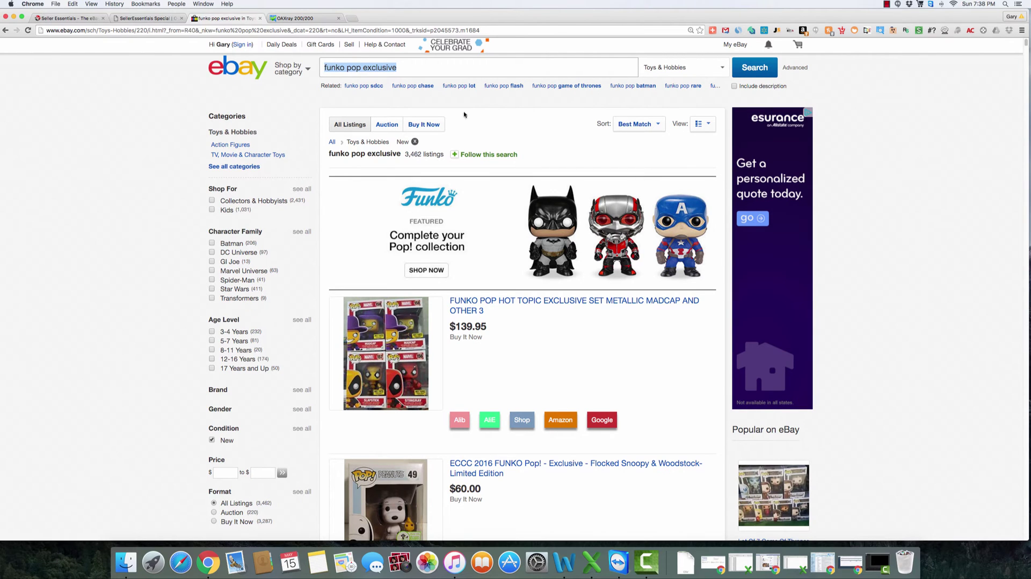
# - Highlight 'exclusive' in the eBay search query, then dismiss the suggestions list
pyautogui.click(362, 67)
pyautogui.moveTo(397, 68); pyautogui.dragTo(364, 67)
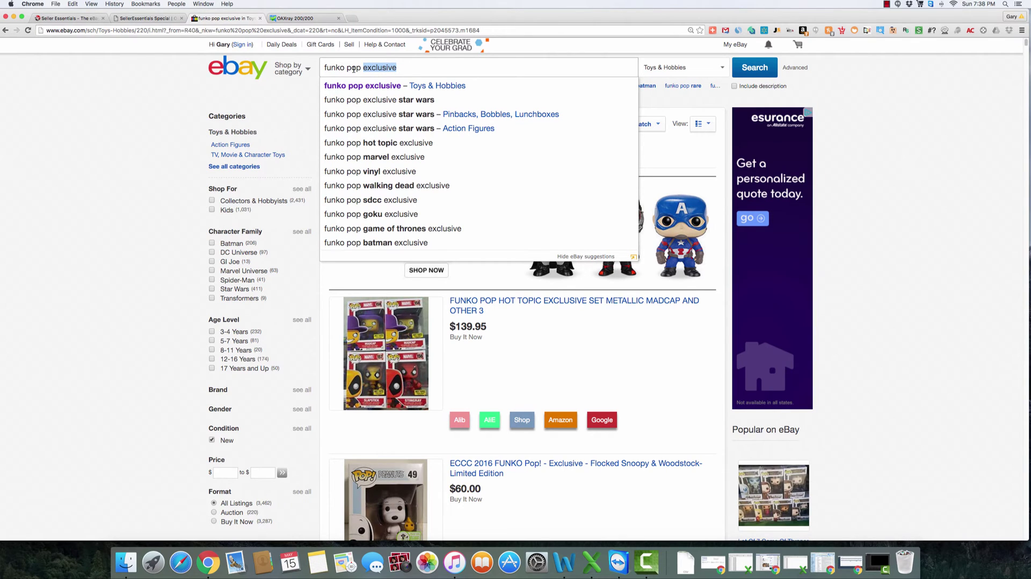
pyautogui.click(438, 68)
pyautogui.press('Escape')
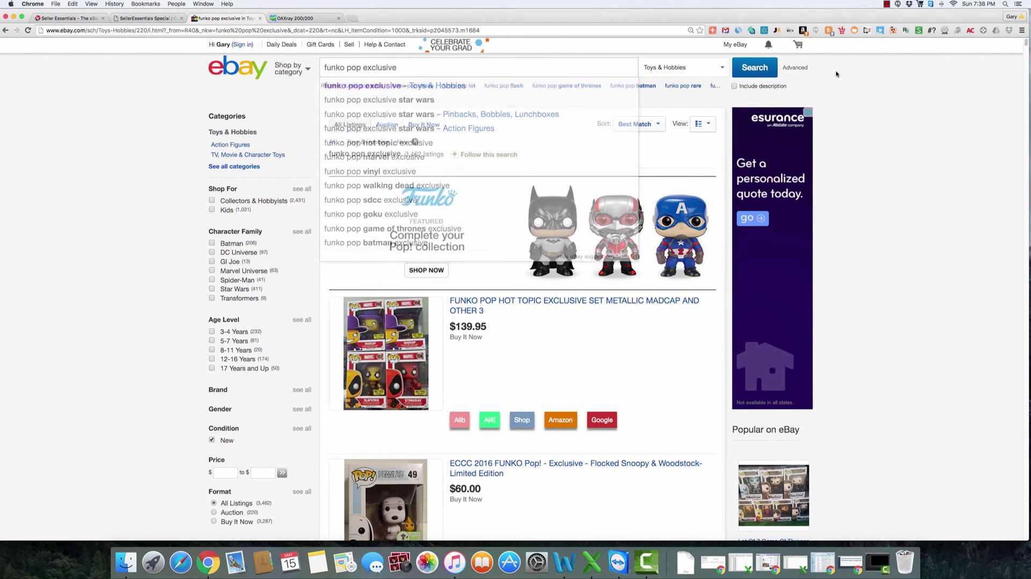
# - Filter the OAXRAY table to positive-ROI listings and sort by NP, highest first
pyautogui.click(305, 19)
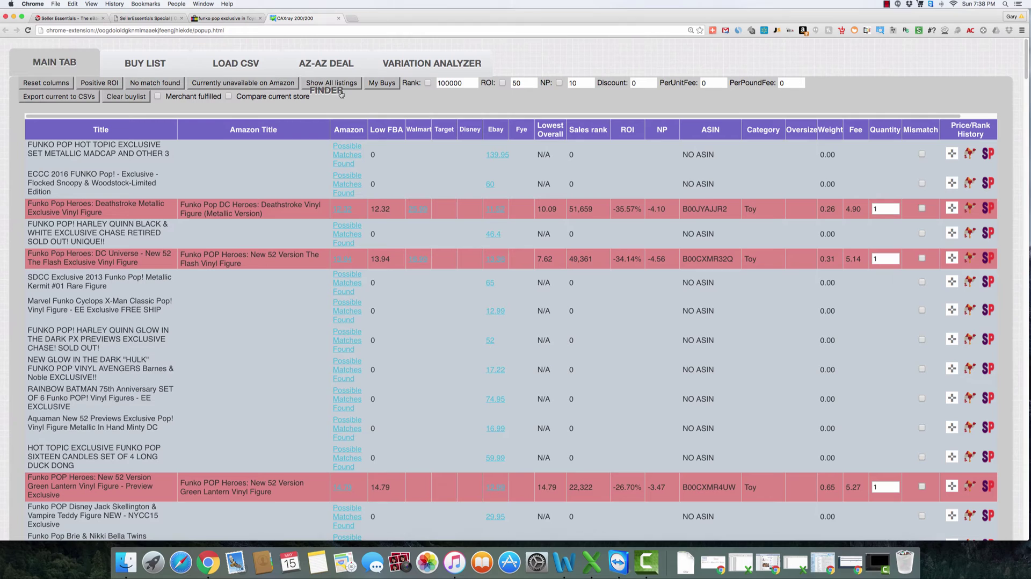
pyautogui.click(97, 84)
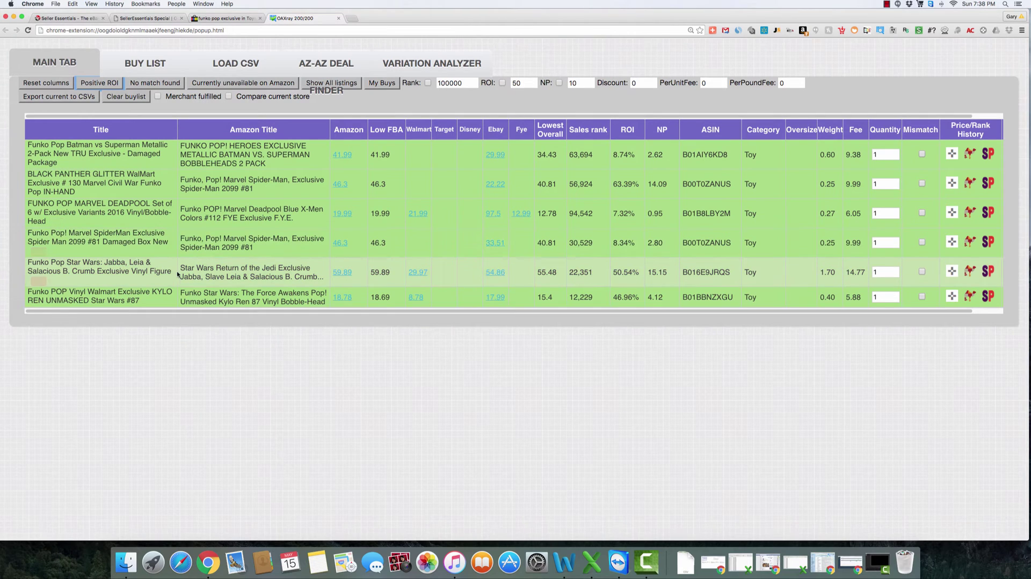
pyautogui.click(660, 132)
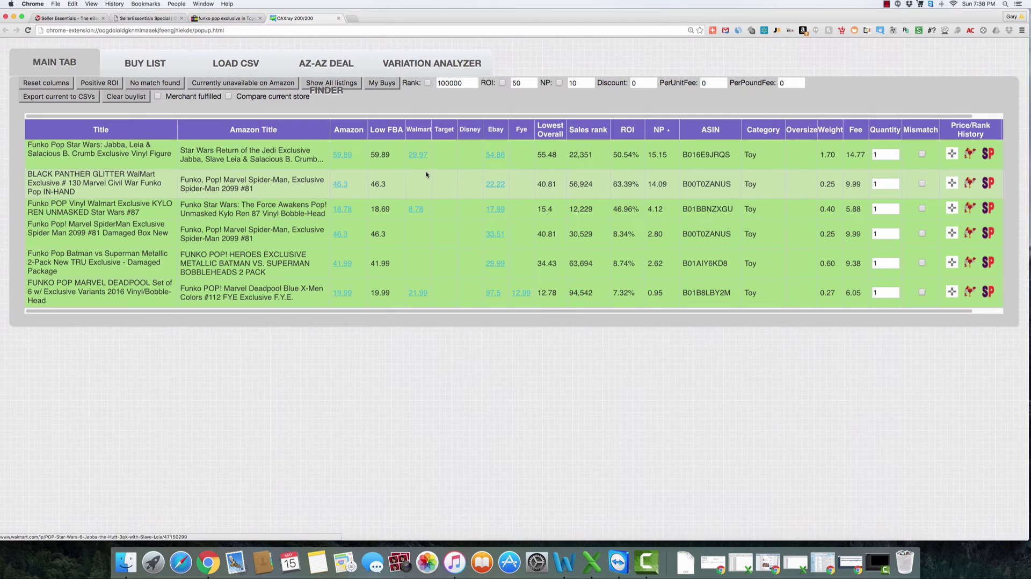
# - Glance at the eBay results, then return to the sorted OAXRAY listing table
pyautogui.click(225, 19)
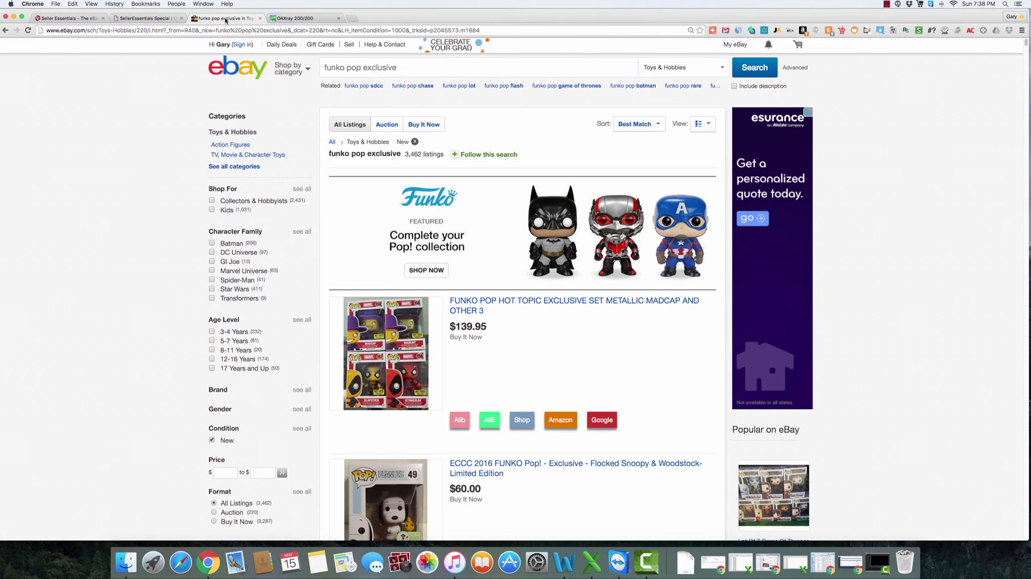
pyautogui.click(306, 19)
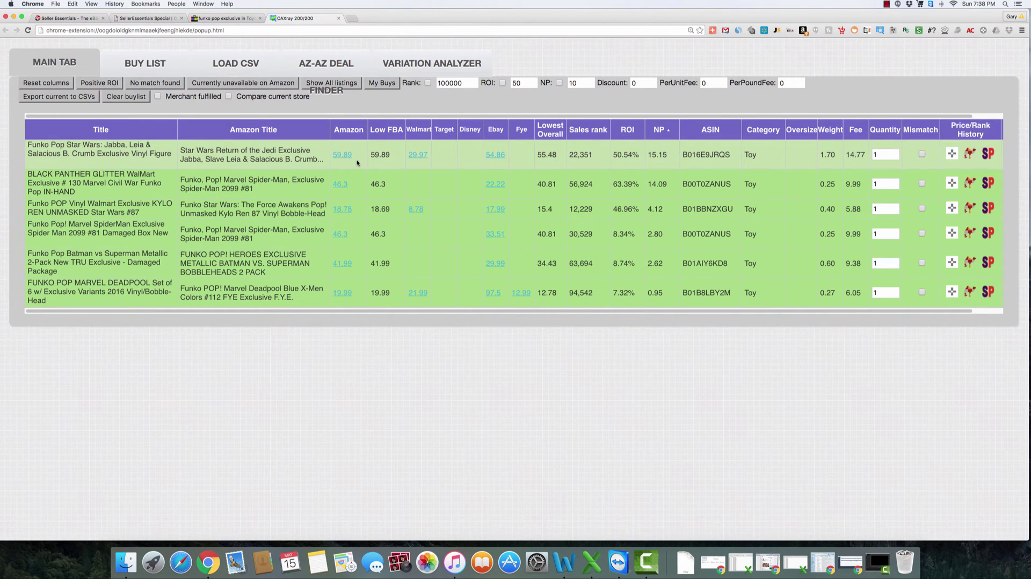
pyautogui.moveTo(499, 156)
pyautogui.moveTo(418, 159)
# - Highlight the first row's sales rank 22,351 and 'Slave Leia' in the Walmart title
pyautogui.moveTo(595, 155); pyautogui.dragTo(569, 154)
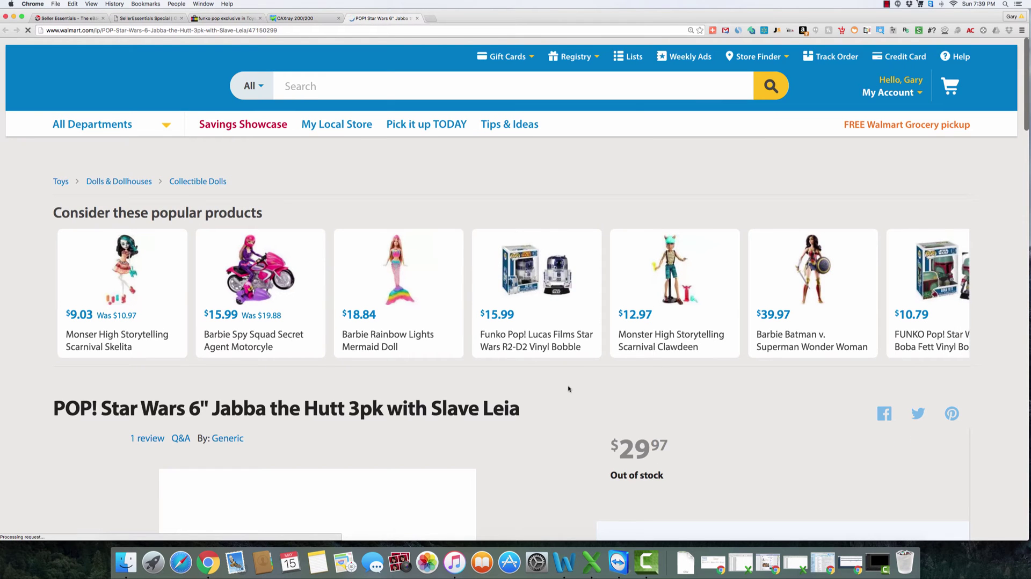
pyautogui.scroll(-5, 568, 389)
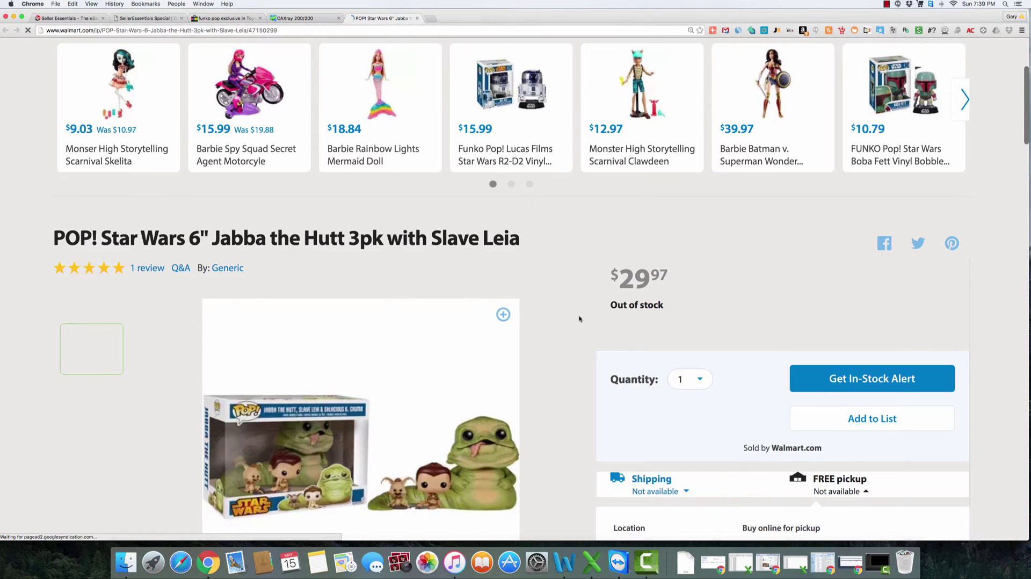
pyautogui.scroll(-2, 578, 317)
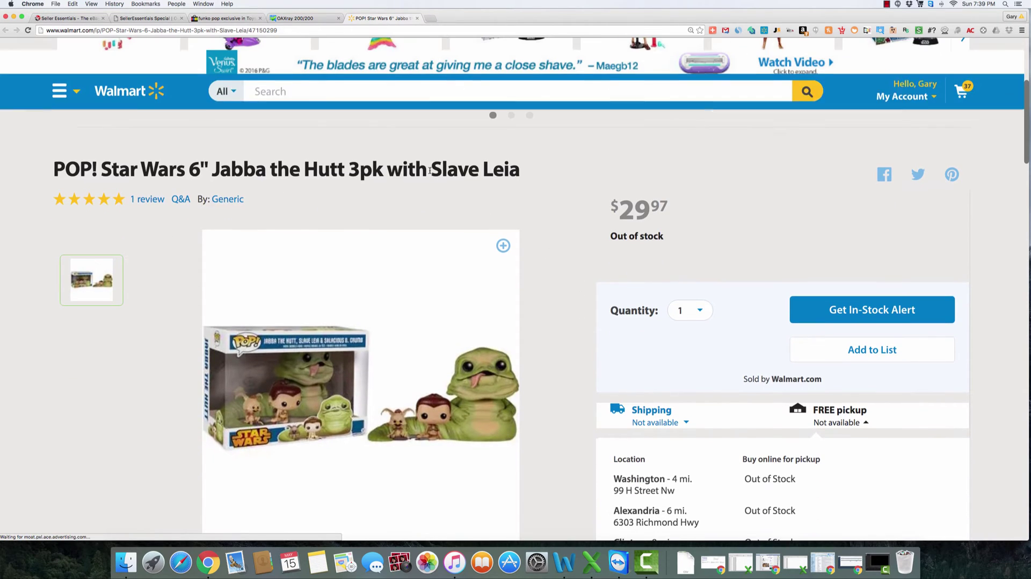
pyautogui.moveTo(431, 169); pyautogui.dragTo(519, 170)
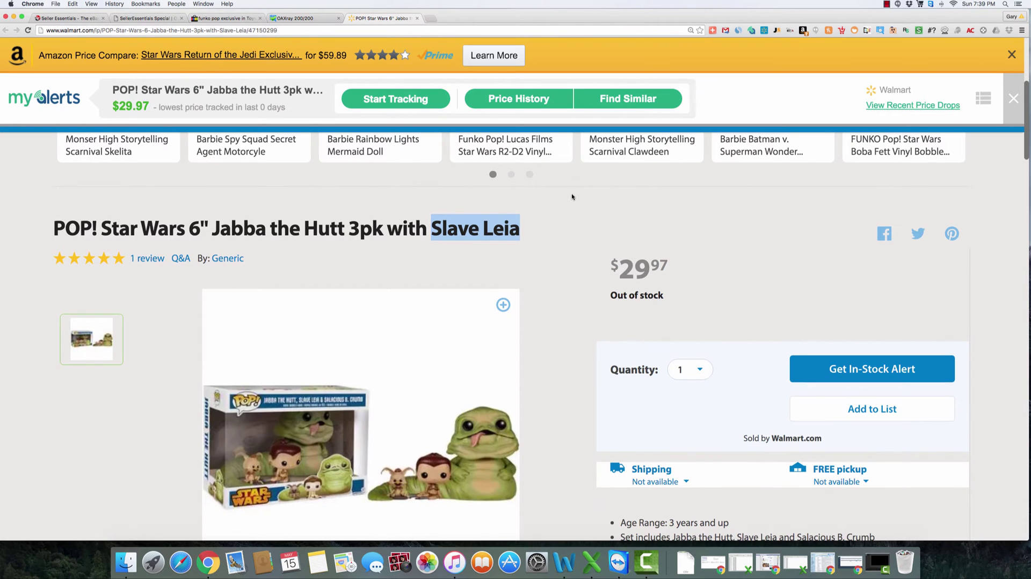
pyautogui.click(1013, 99)
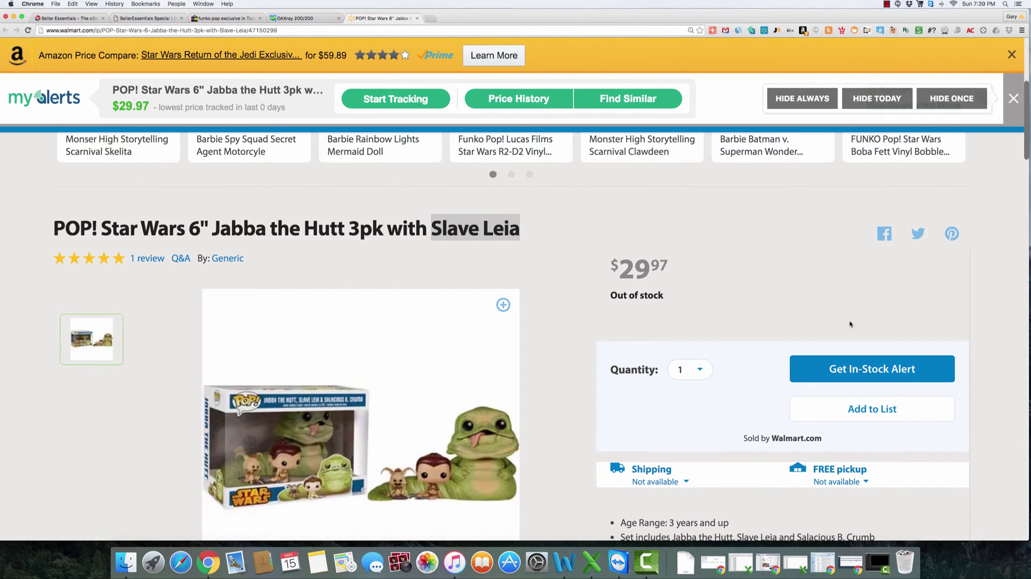
# - Scroll the Walmart Jabba the Hutt 3pk page to confirm $29.97 and out of stock
pyautogui.scroll(-2, 851, 324)
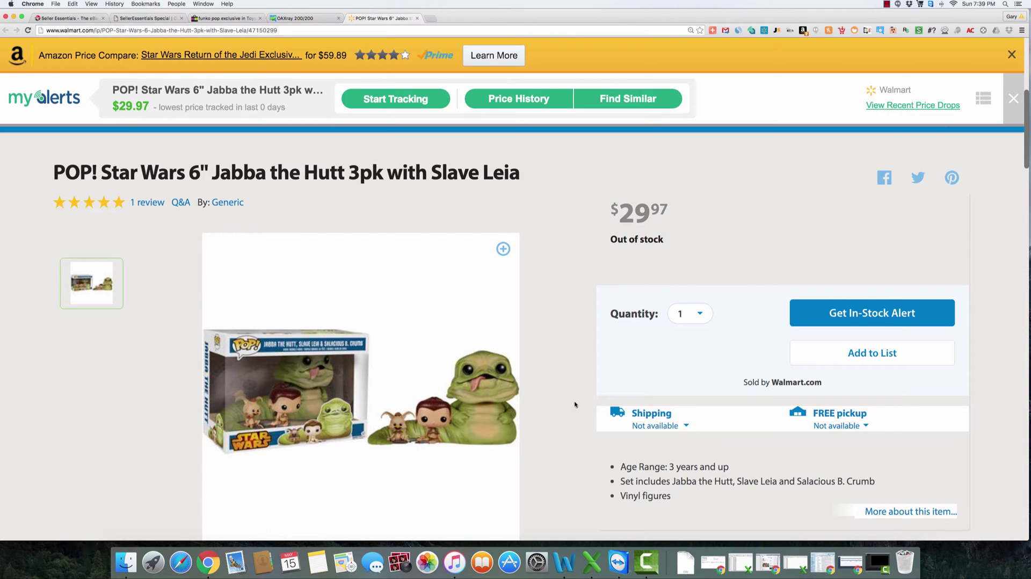
pyautogui.scroll(-1, 570, 407)
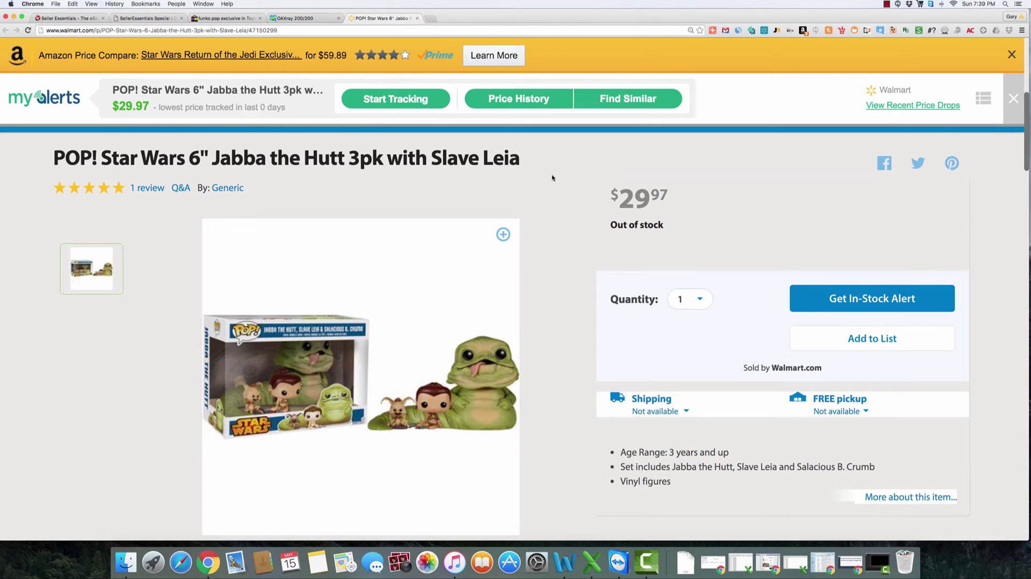
pyautogui.scroll(-1, 556, 230)
pyautogui.scroll(1, 555, 230)
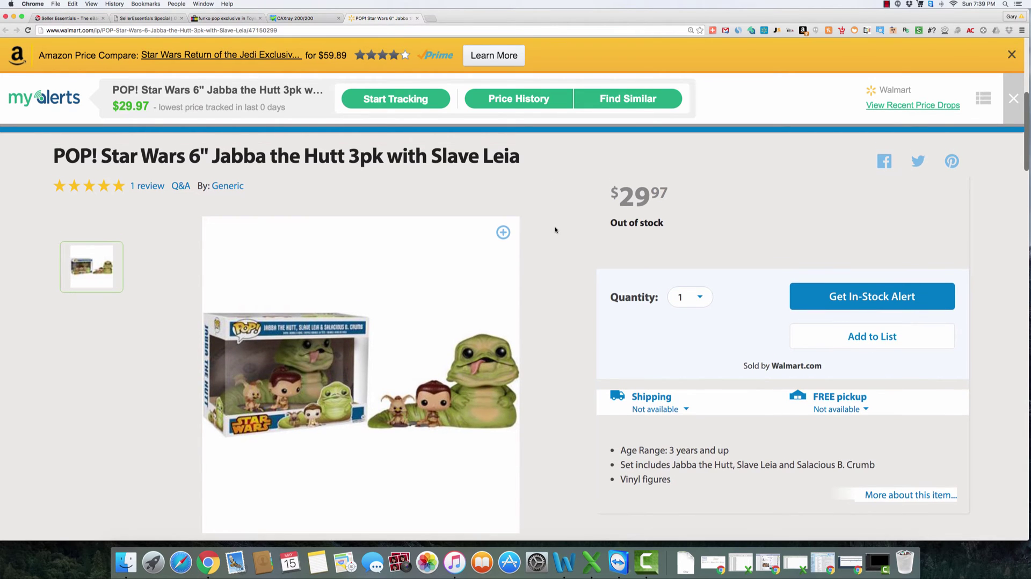
pyautogui.scroll(-1, 552, 199)
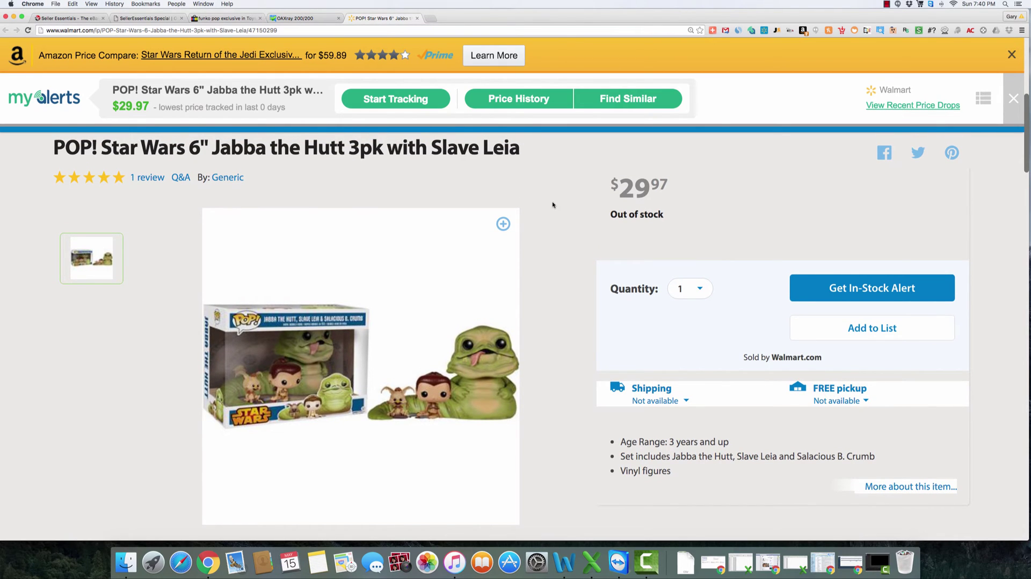
pyautogui.scroll(-5, 555, 198)
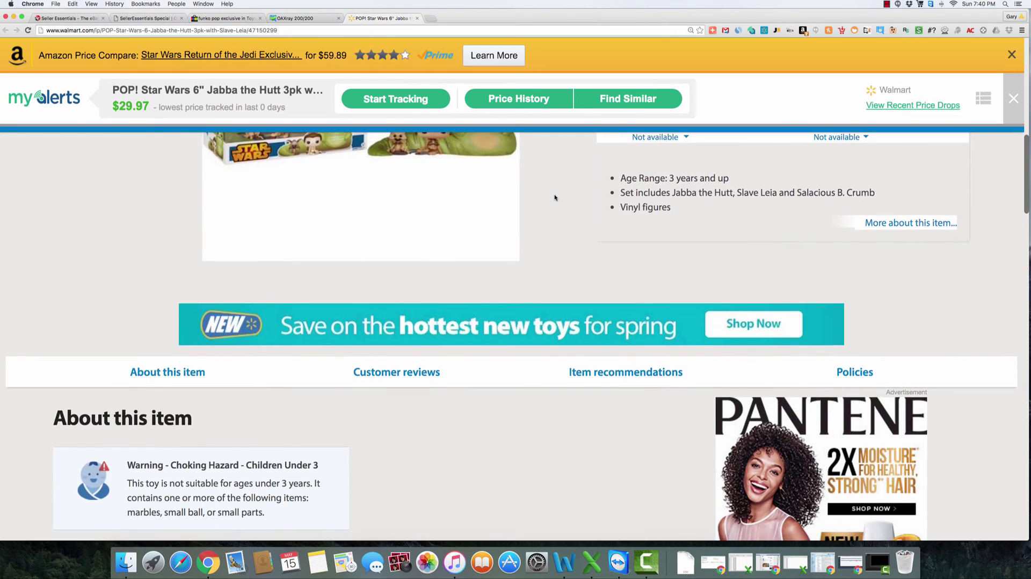
pyautogui.scroll(6, 554, 197)
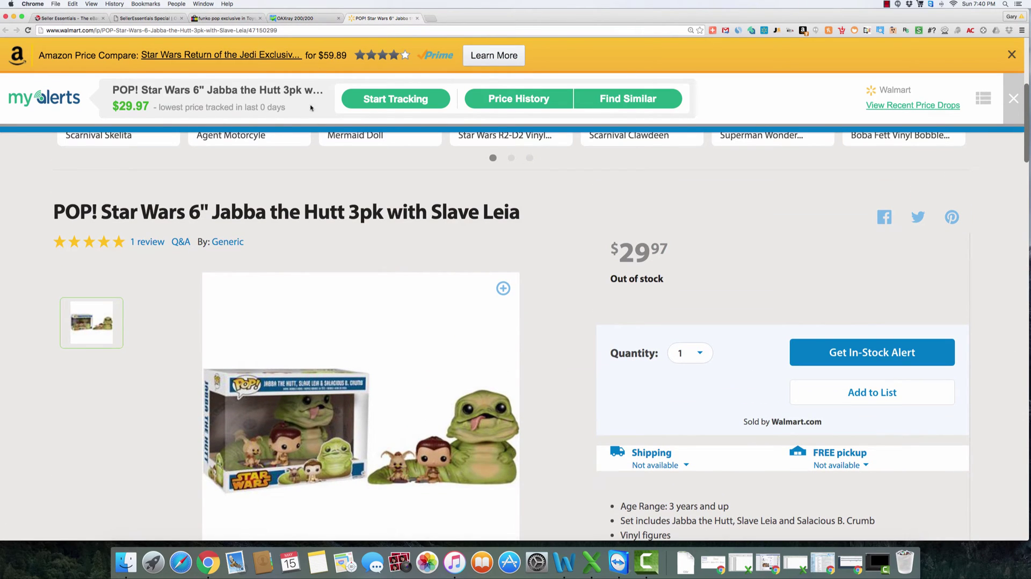
# - Close the Walmart tab and highlight the Black Panther title and Spider-Man Amazon match
pyautogui.click(419, 19)
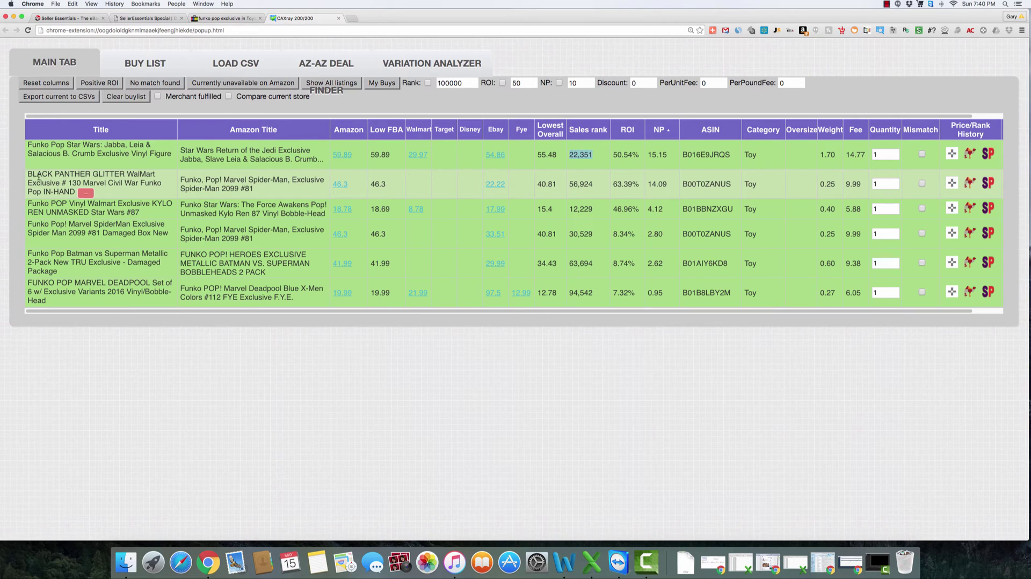
pyautogui.moveTo(32, 174); pyautogui.dragTo(109, 172)
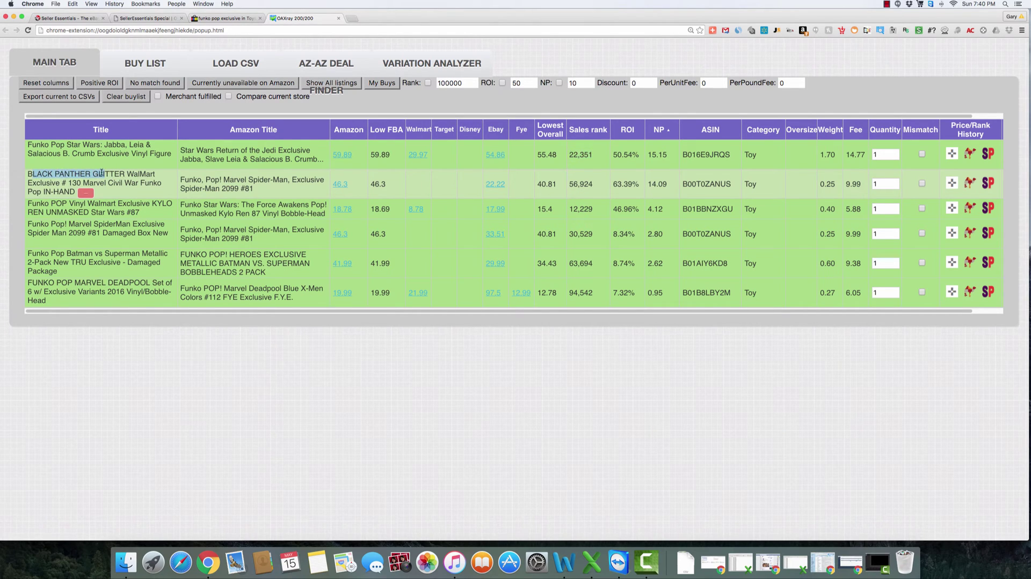
pyautogui.moveTo(27, 174); pyautogui.dragTo(91, 173)
pyautogui.click(261, 191)
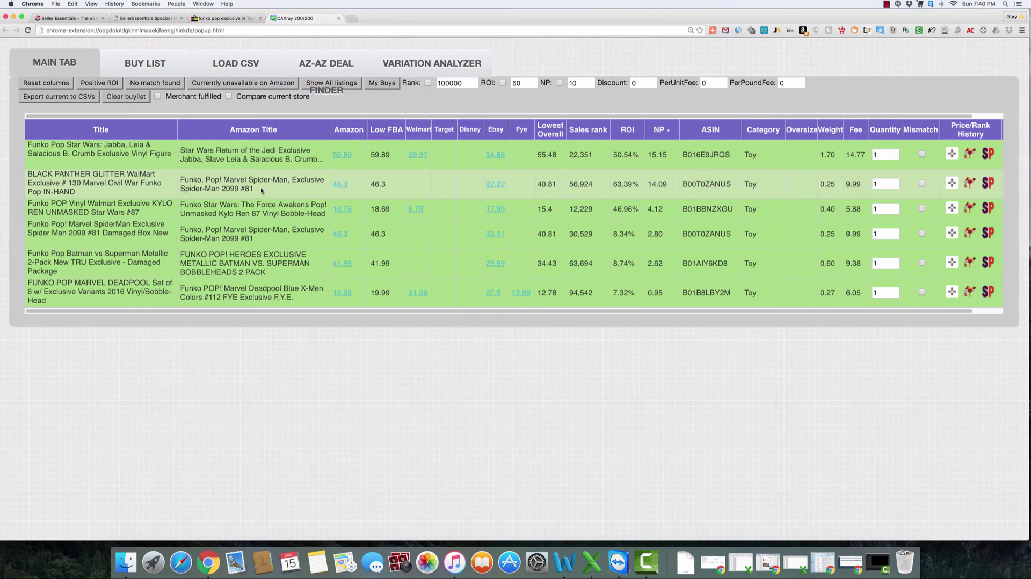
pyautogui.moveTo(181, 180); pyautogui.dragTo(292, 178)
pyautogui.moveTo(502, 187)
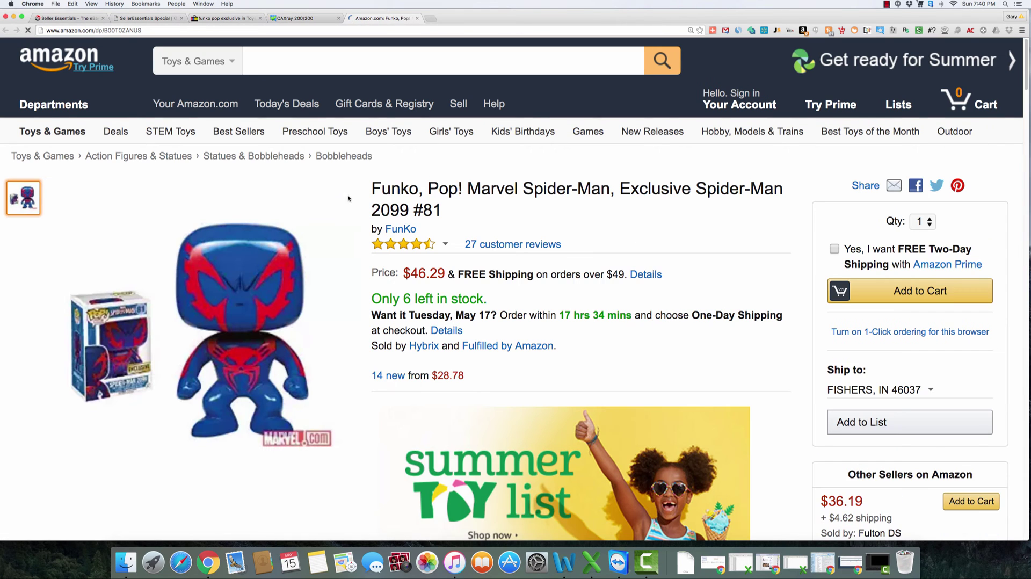
# - Review the Amazon Spider-Man 2099 #81 page at $46.29 with 6 left
pyautogui.scroll(-3, 351, 204)
pyautogui.scroll(-5, 354, 207)
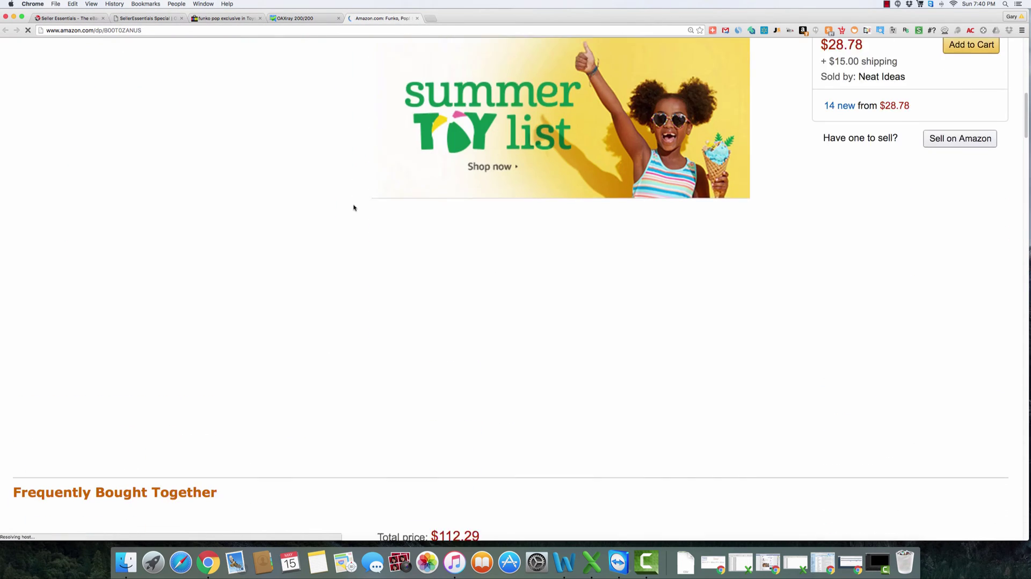
pyautogui.scroll(10, 353, 207)
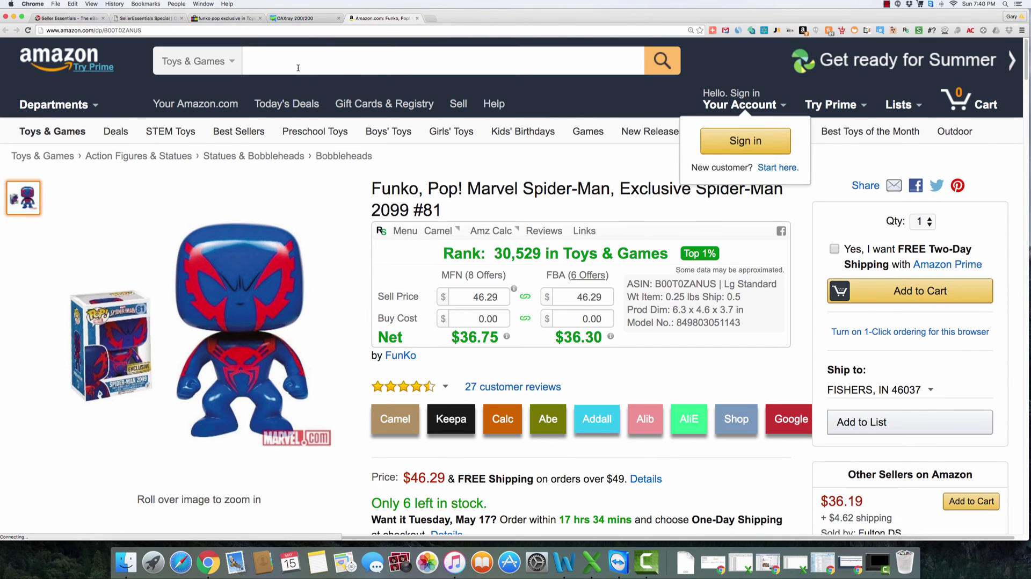
# - Search Amazon for 'funko black panther' and scroll through the 44 results
pyautogui.click(299, 67)
pyautogui.write('funko ')
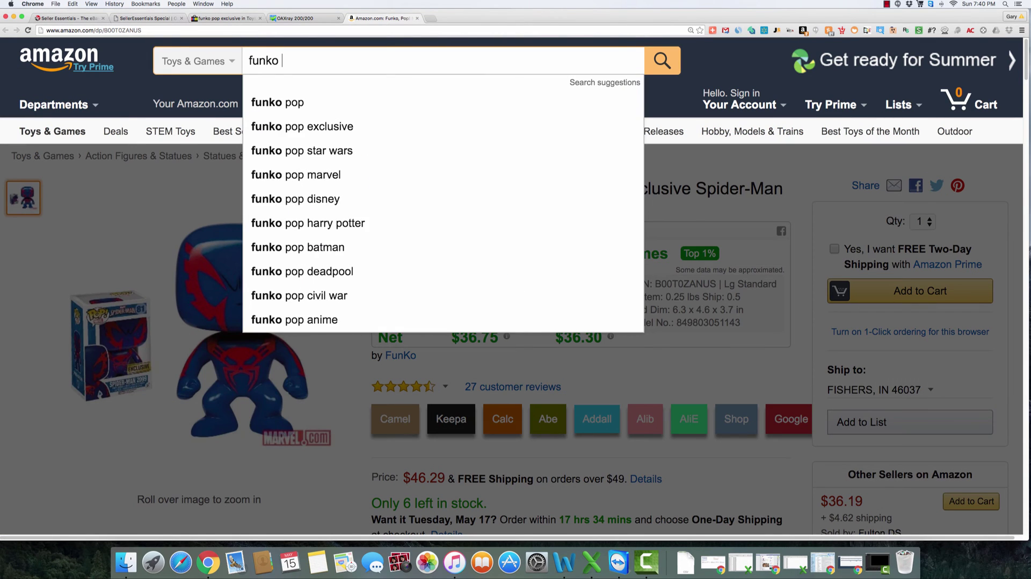
pyautogui.write('black p')
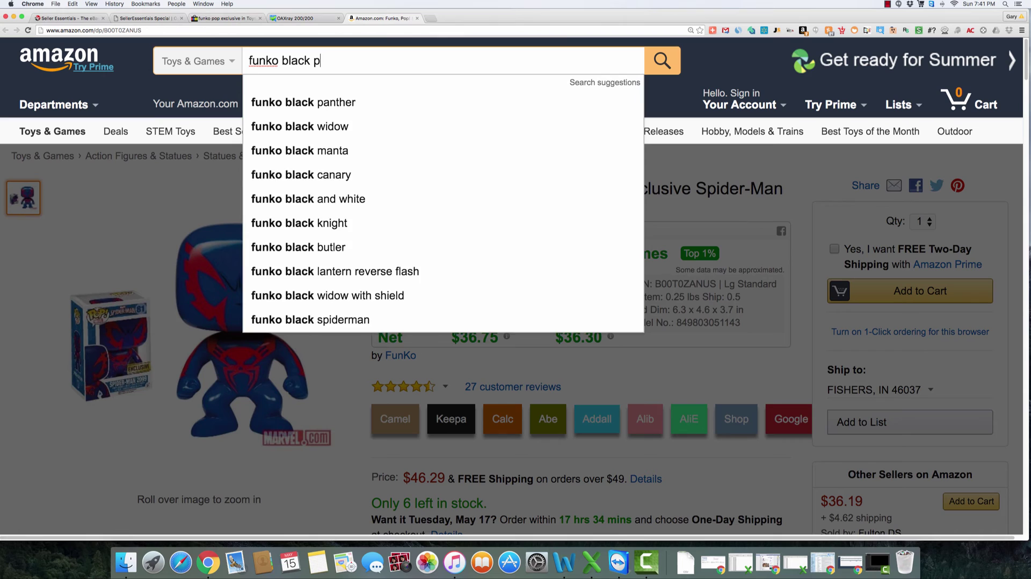
pyautogui.write('anther')
pyautogui.press('Return')
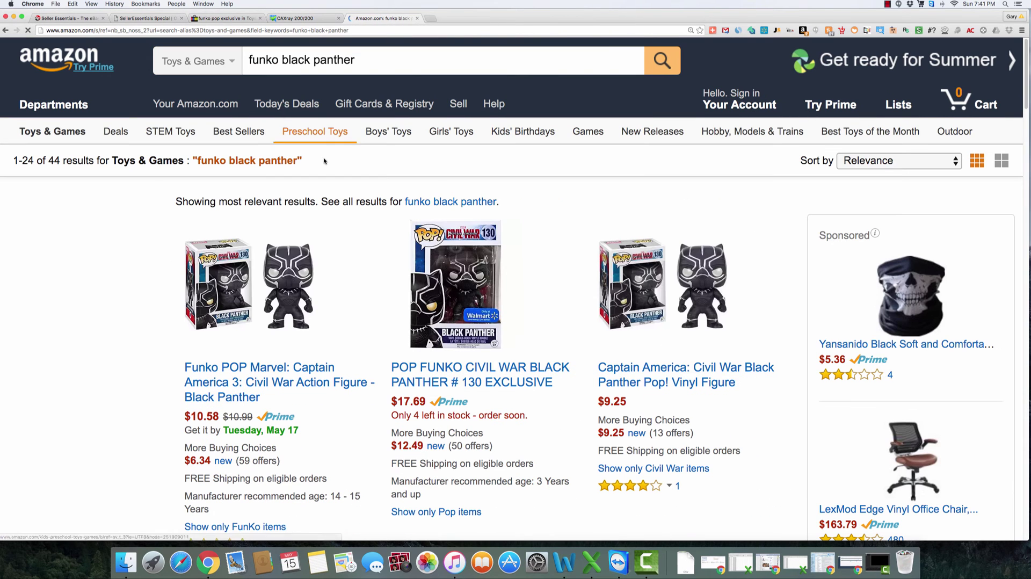
pyautogui.scroll(-2, 477, 386)
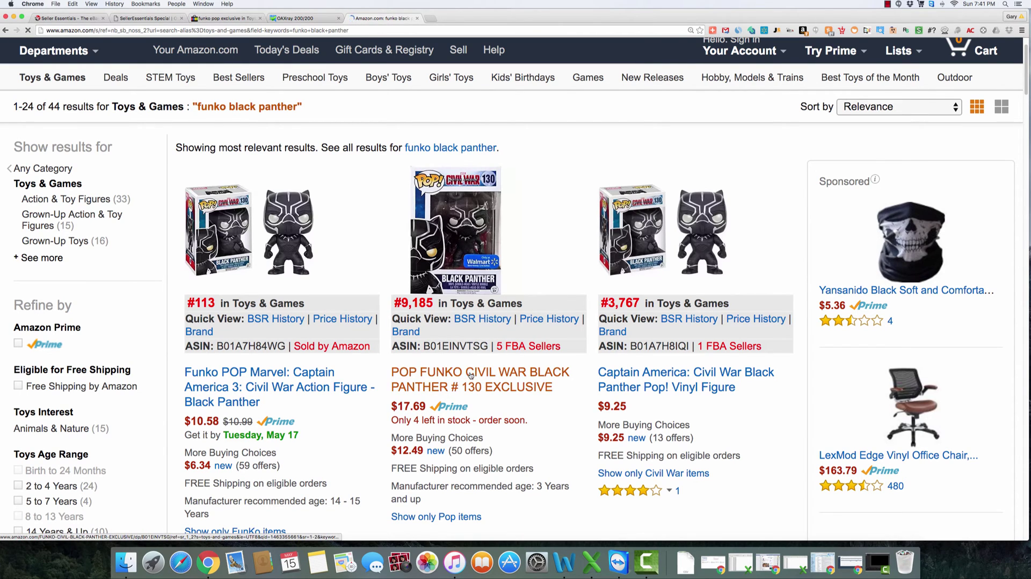
pyautogui.scroll(-4, 470, 375)
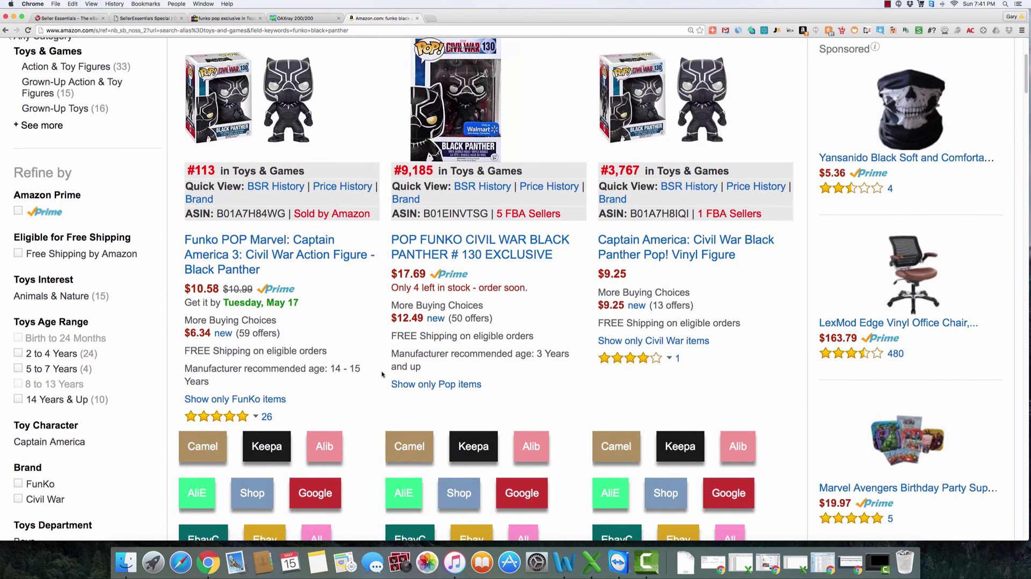
pyautogui.scroll(3, 382, 374)
pyautogui.scroll(2, 382, 374)
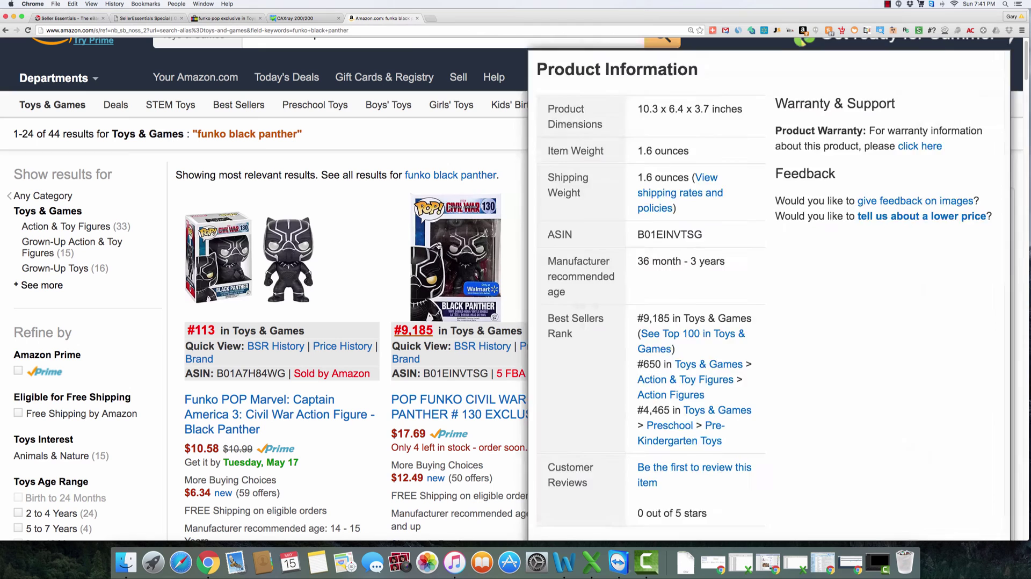
# - Close the Amazon tab and return to the Black Panther row in the OAXRAY table
pyautogui.click(417, 19)
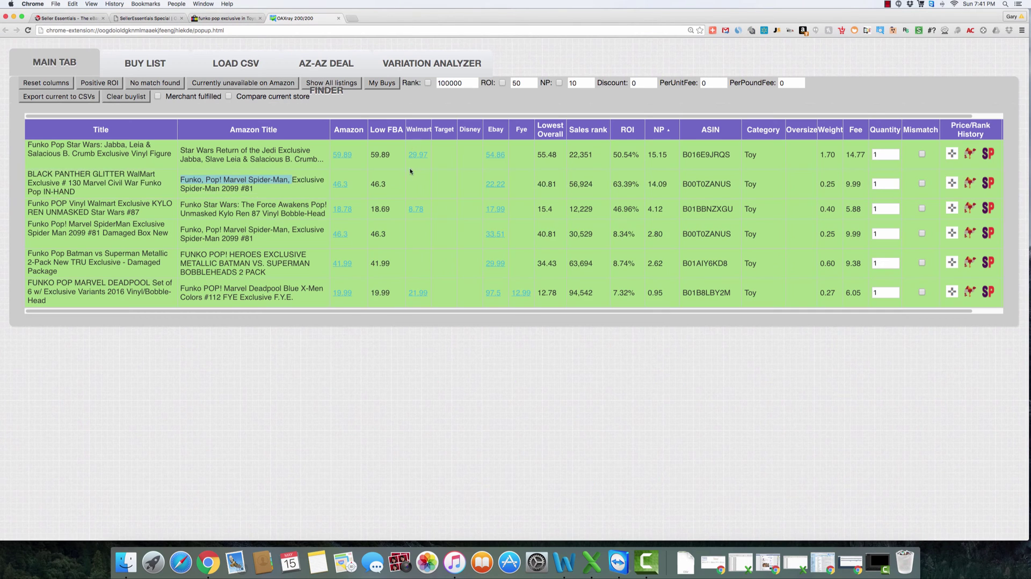
pyautogui.moveTo(418, 213)
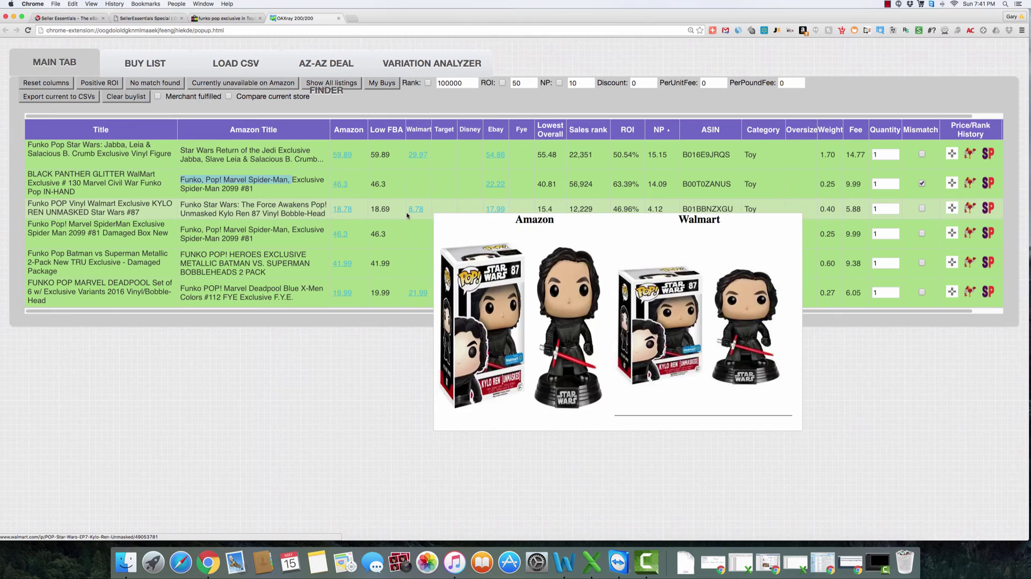
pyautogui.moveTo(344, 214)
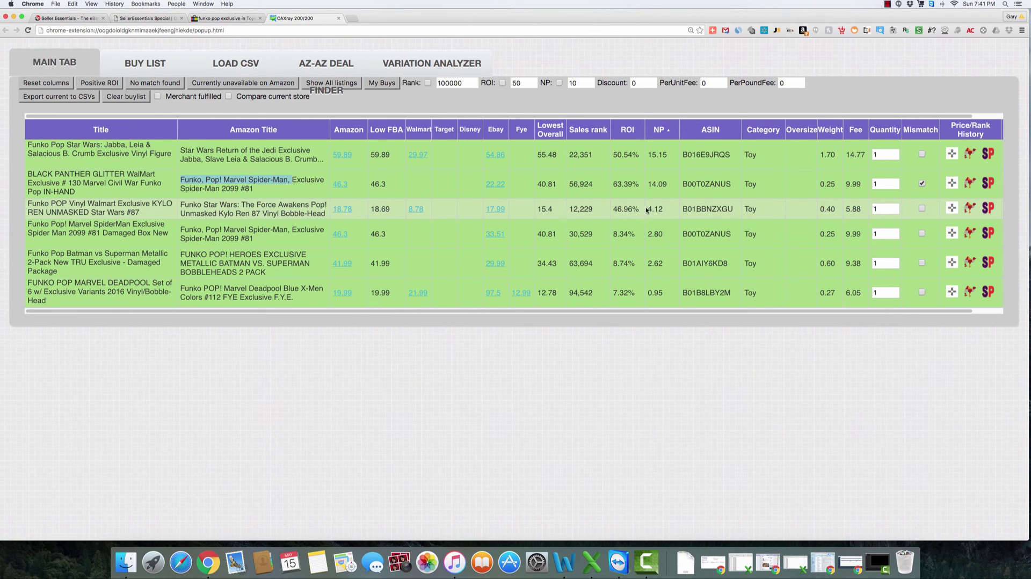
# - Select the Kylo Ren row's net profit 4.12 and sales rank 12,229
pyautogui.moveTo(647, 210); pyautogui.dragTo(666, 208)
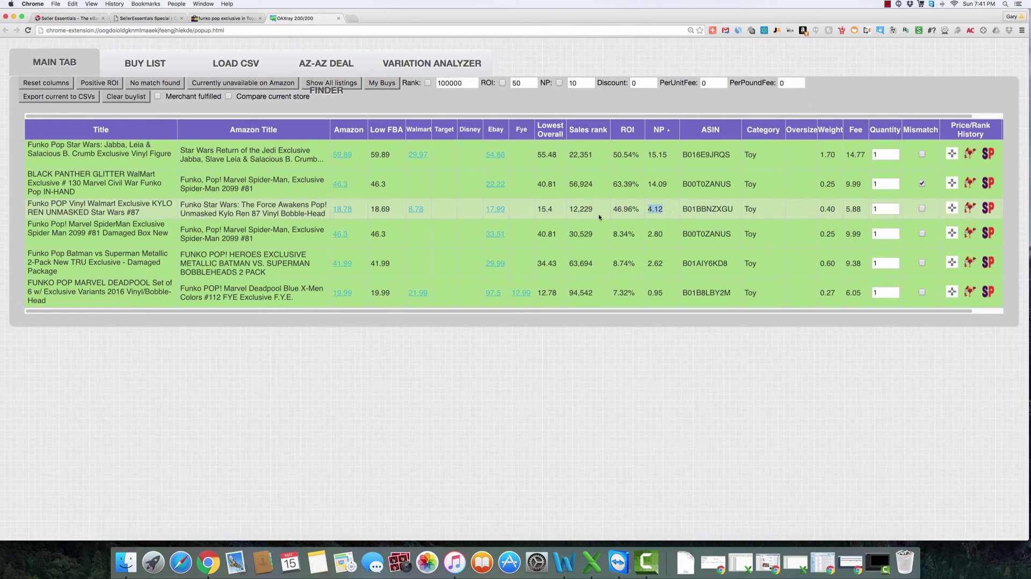
pyautogui.click(577, 211)
pyautogui.doubleClick(577, 210)
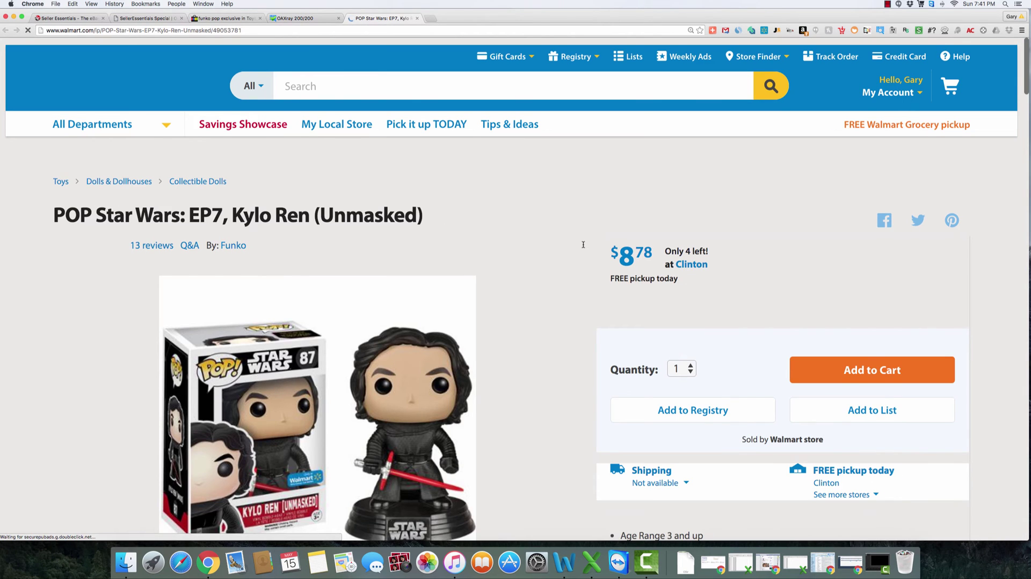
# - Scroll the Walmart Kylo Ren (Unmasked) page to check the $8.78 price and pickup availability
pyautogui.scroll(-3, 590, 333)
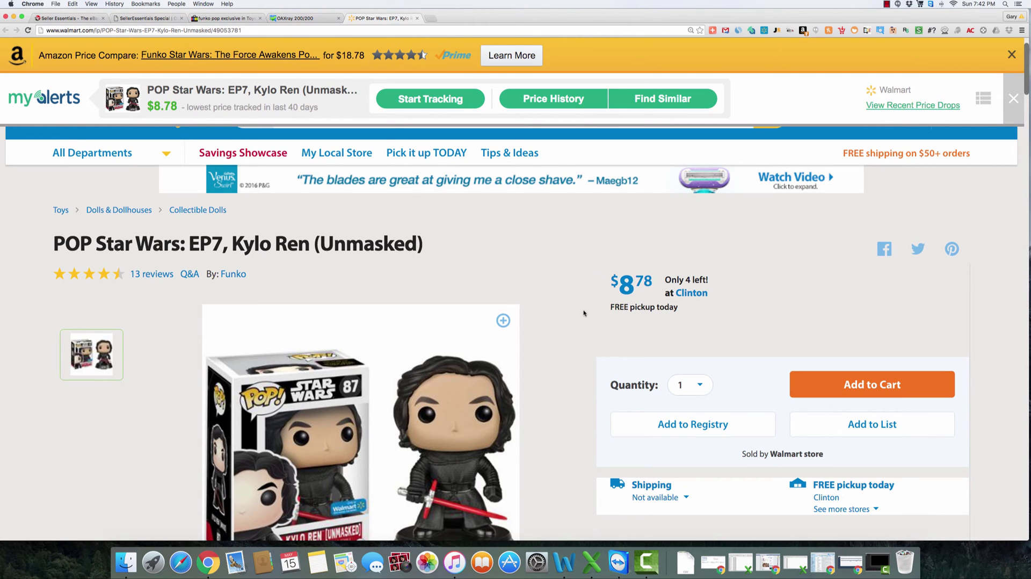
pyautogui.scroll(2, 583, 313)
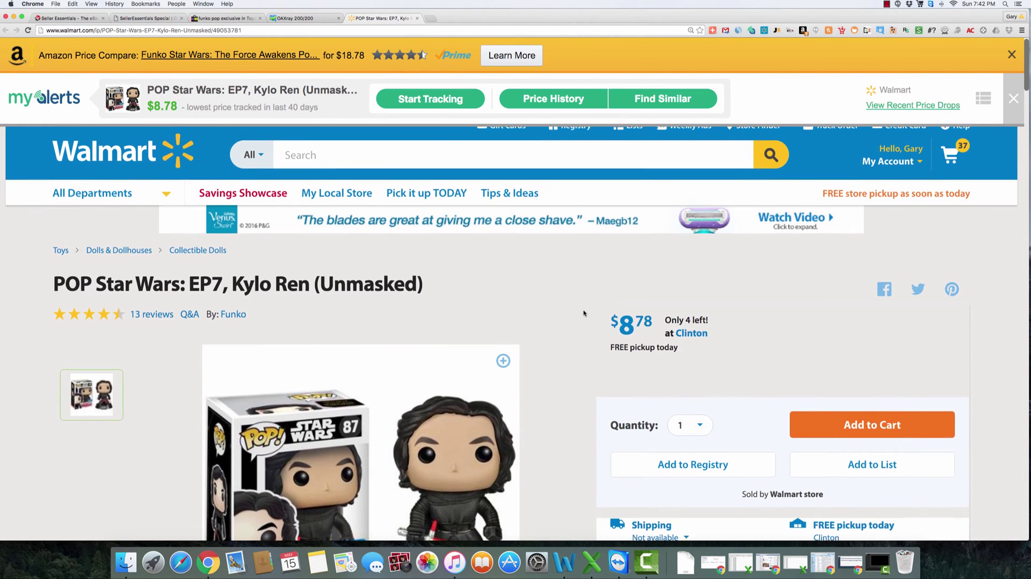
pyautogui.click(310, 19)
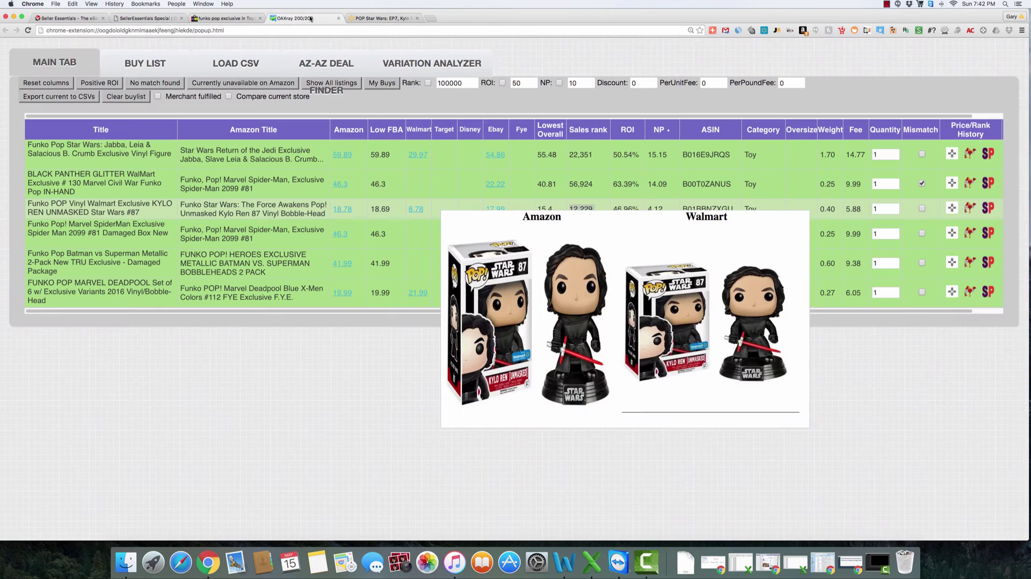
pyautogui.doubleClick(649, 210)
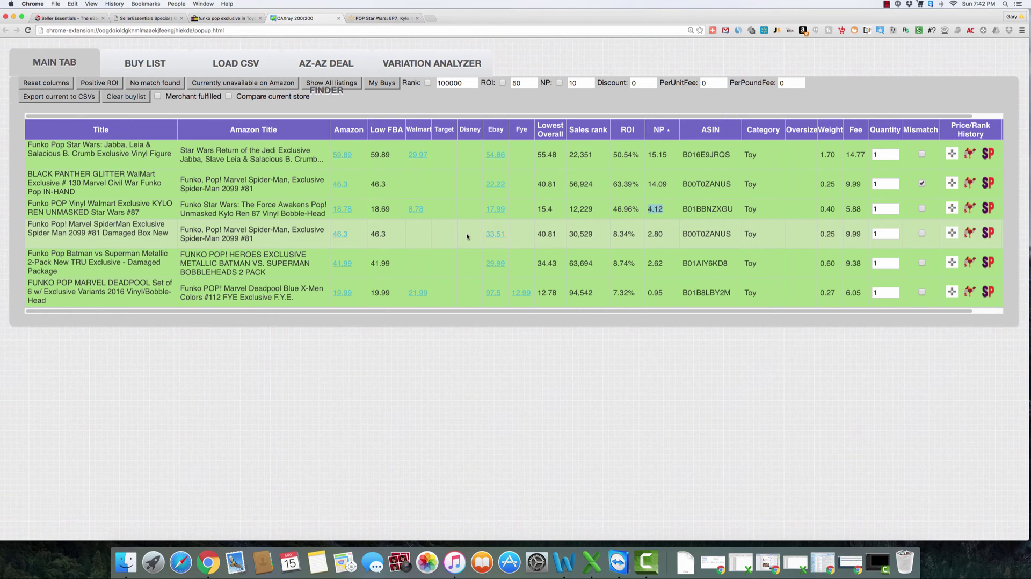
pyautogui.moveTo(271, 246)
pyautogui.moveTo(105, 233); pyautogui.dragTo(147, 234)
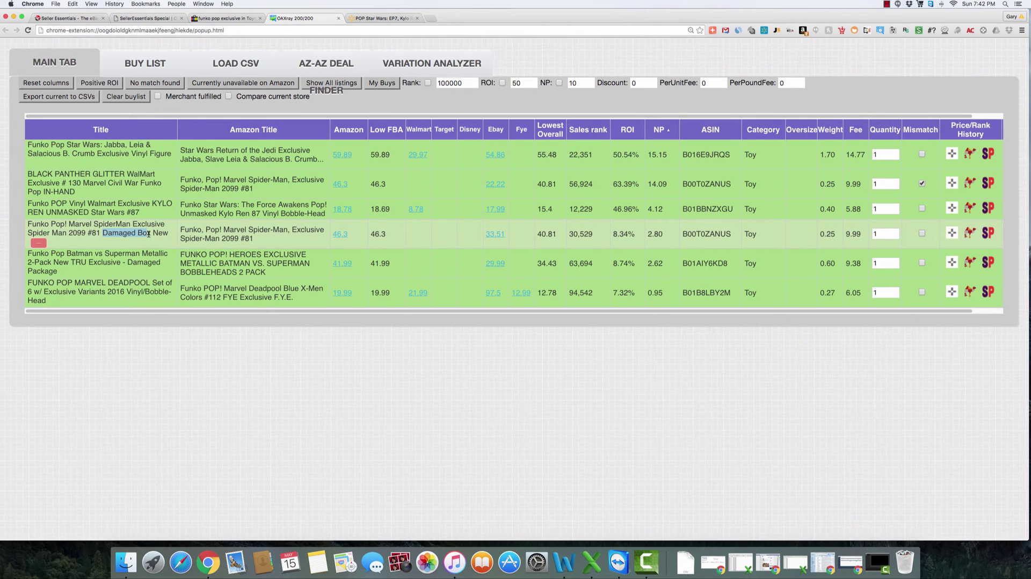
pyautogui.moveTo(498, 239)
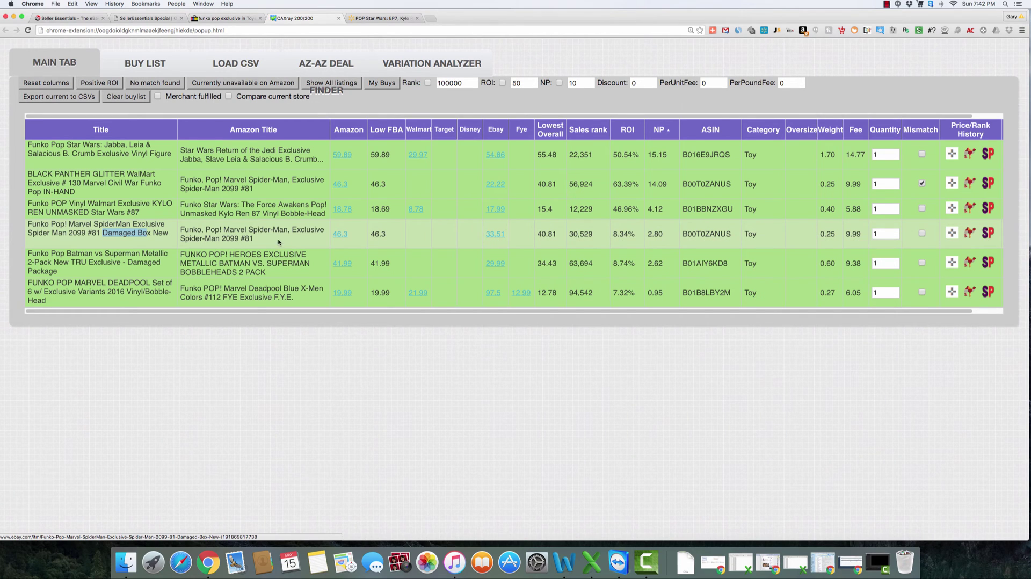
pyautogui.moveTo(340, 237)
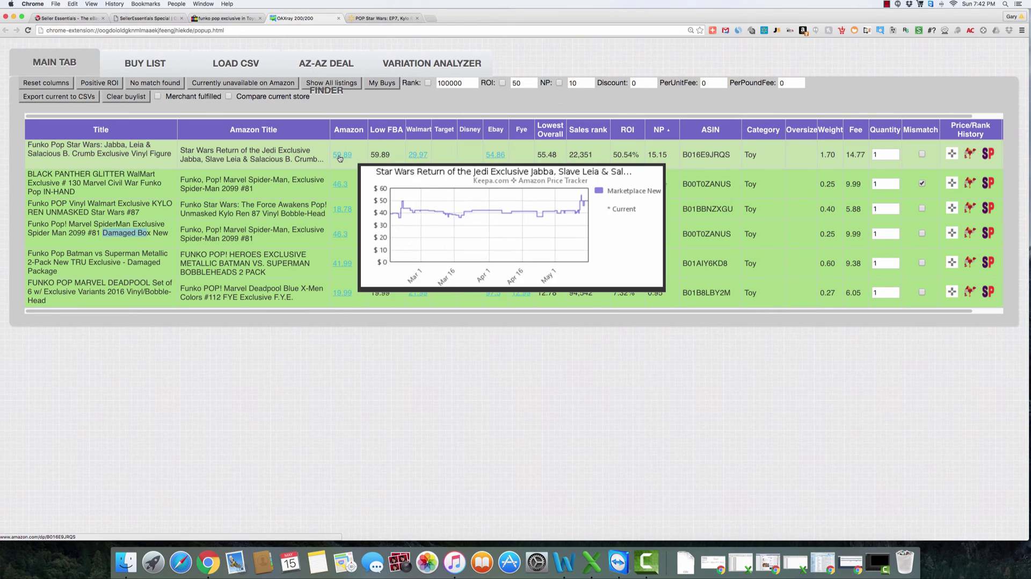
pyautogui.moveTo(343, 187)
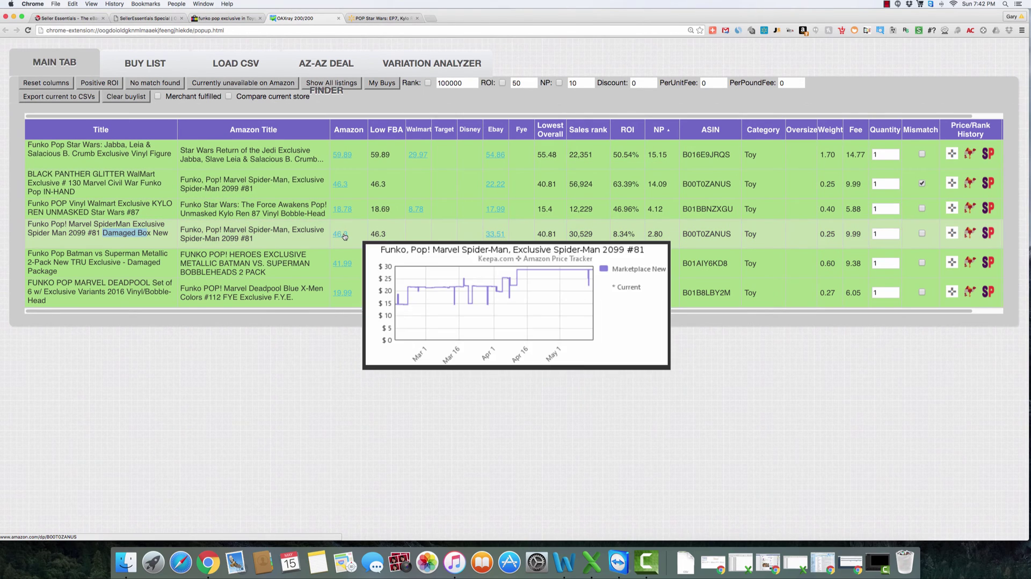
pyautogui.moveTo(341, 269)
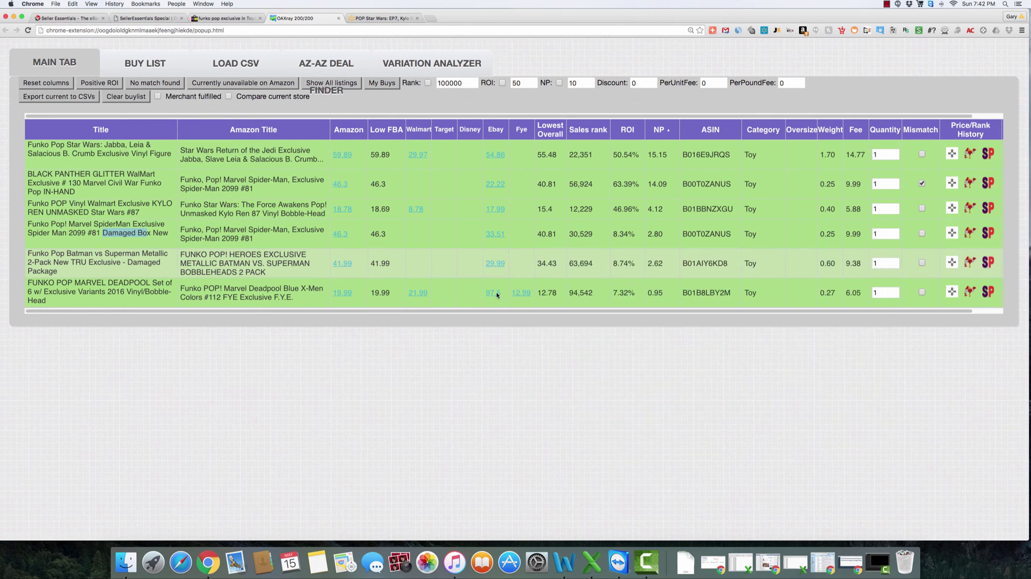
pyautogui.moveTo(524, 296)
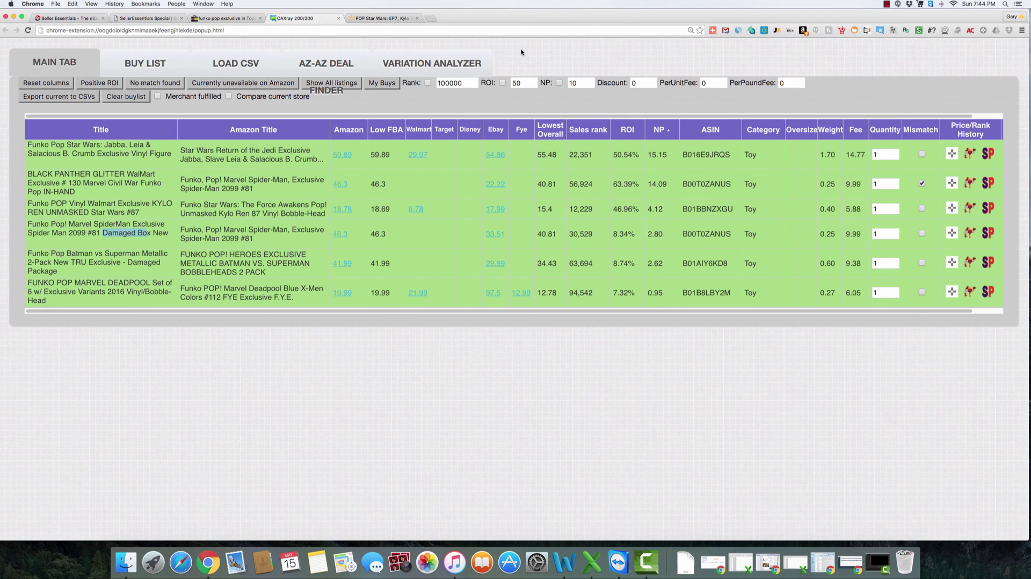
# - Go to the Seller Essentials home page and open Essential Daily Deals from the nav bar
pyautogui.click(57, 19)
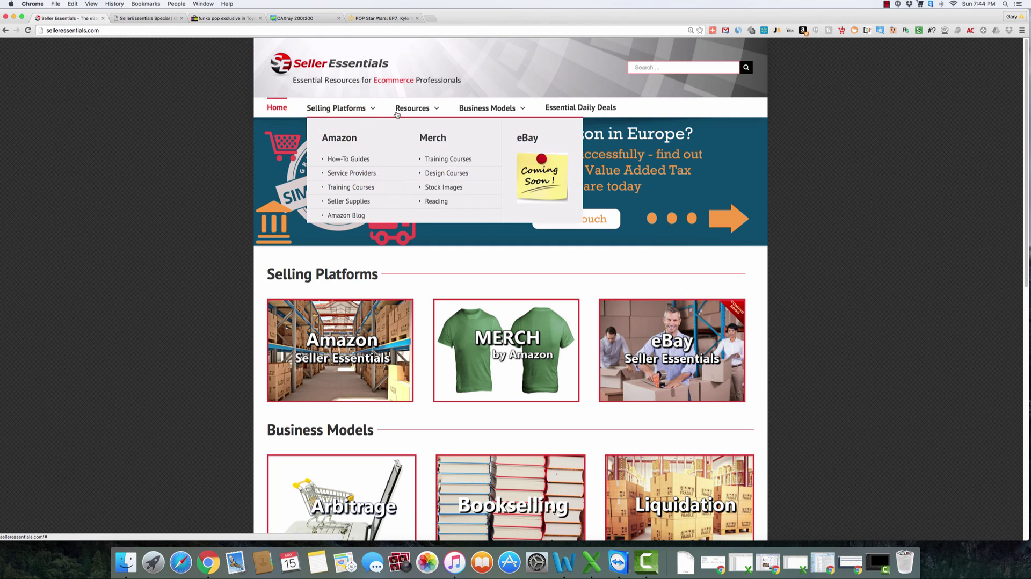
pyautogui.moveTo(396, 113)
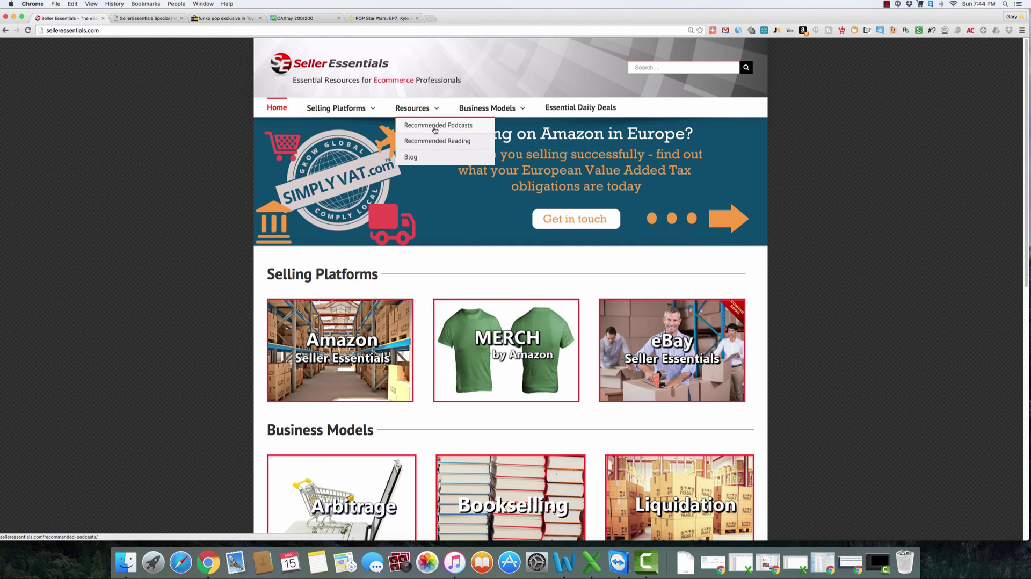
pyautogui.moveTo(515, 110)
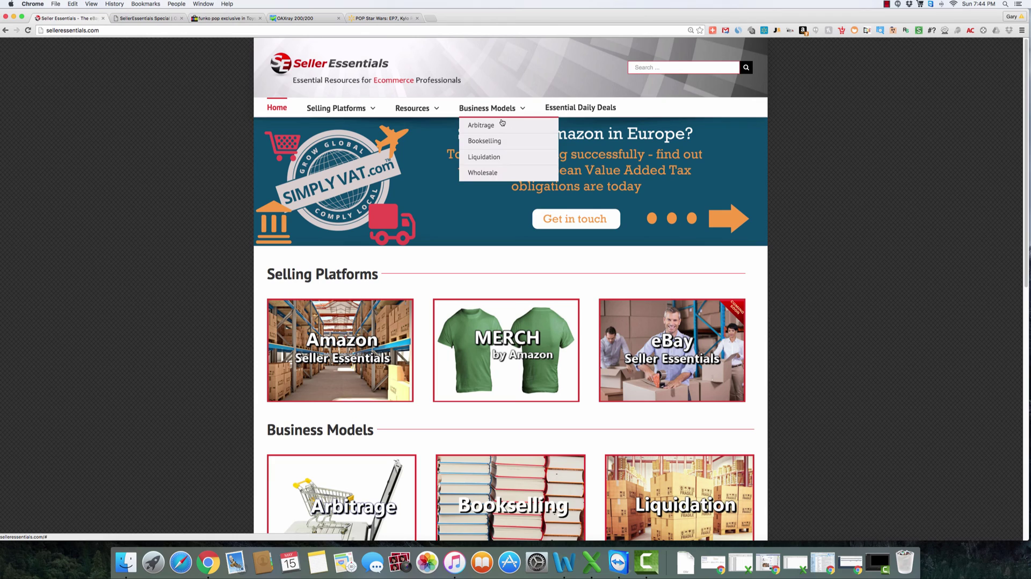
pyautogui.scroll(-5, 424, 256)
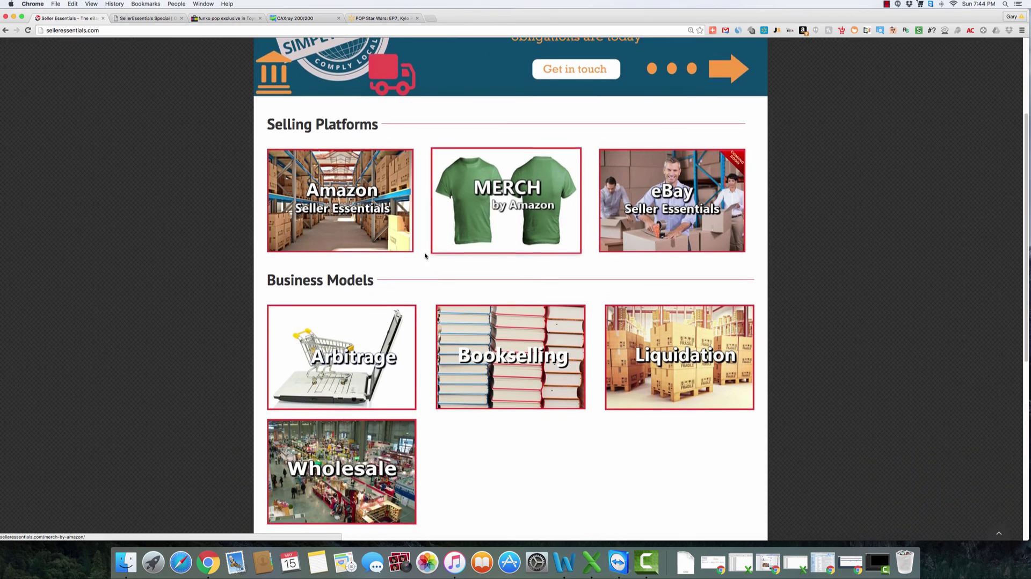
pyautogui.scroll(-2, 425, 256)
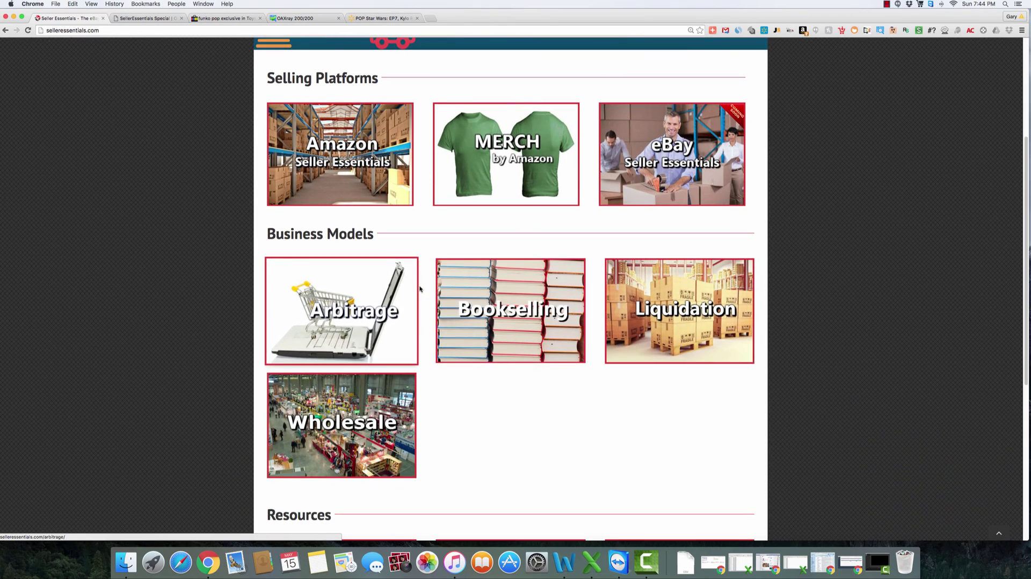
pyautogui.scroll(7, 420, 289)
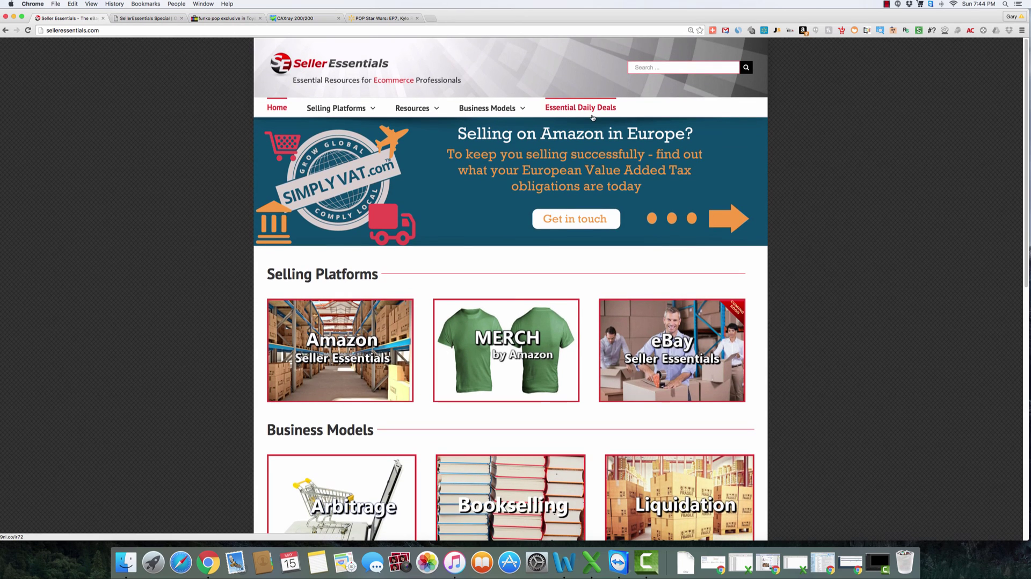
pyautogui.click(576, 113)
pyautogui.scroll(-4, 336, 217)
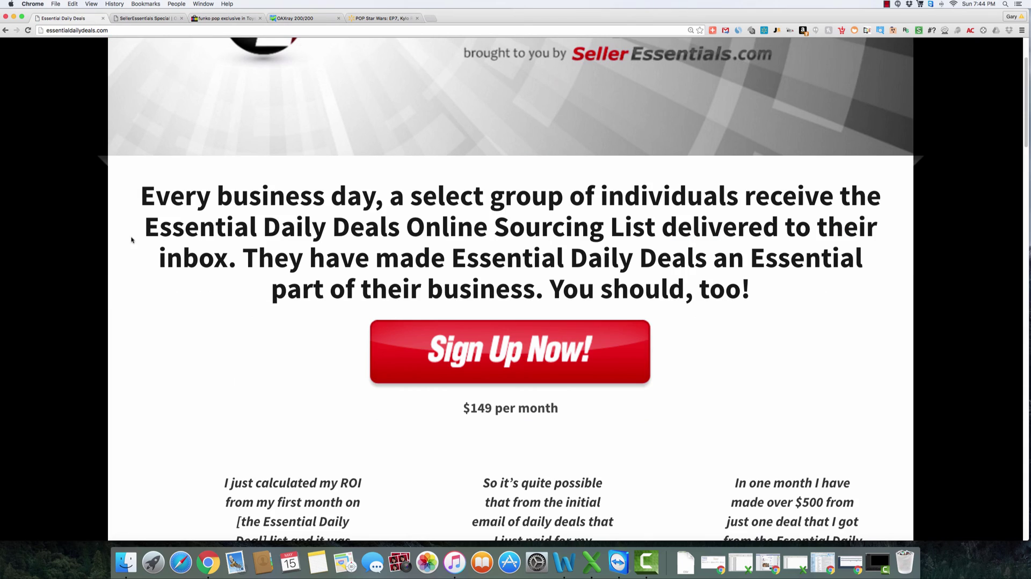
pyautogui.scroll(-5, 124, 240)
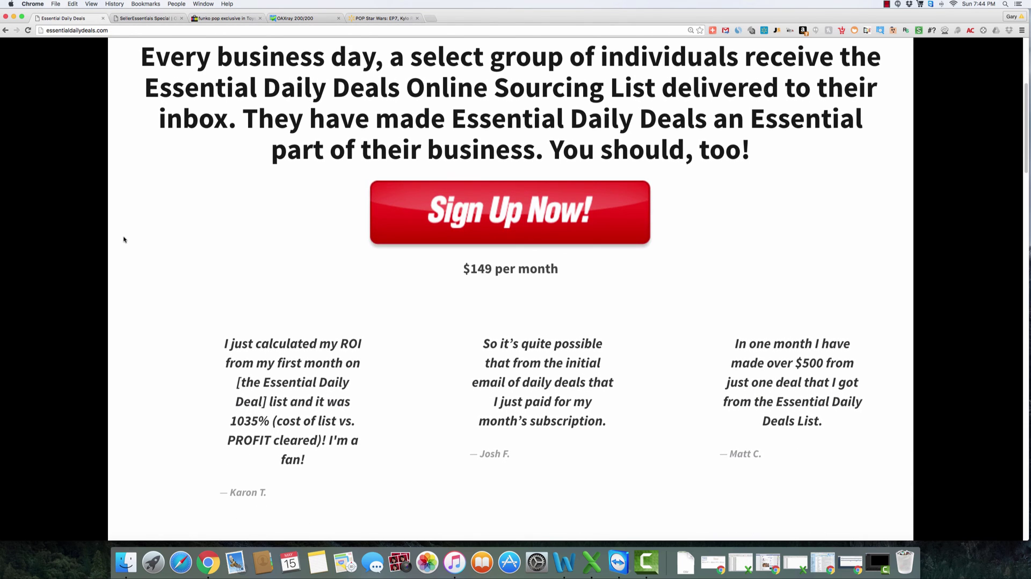
pyautogui.scroll(-3, 123, 239)
pyautogui.scroll(-12, 123, 239)
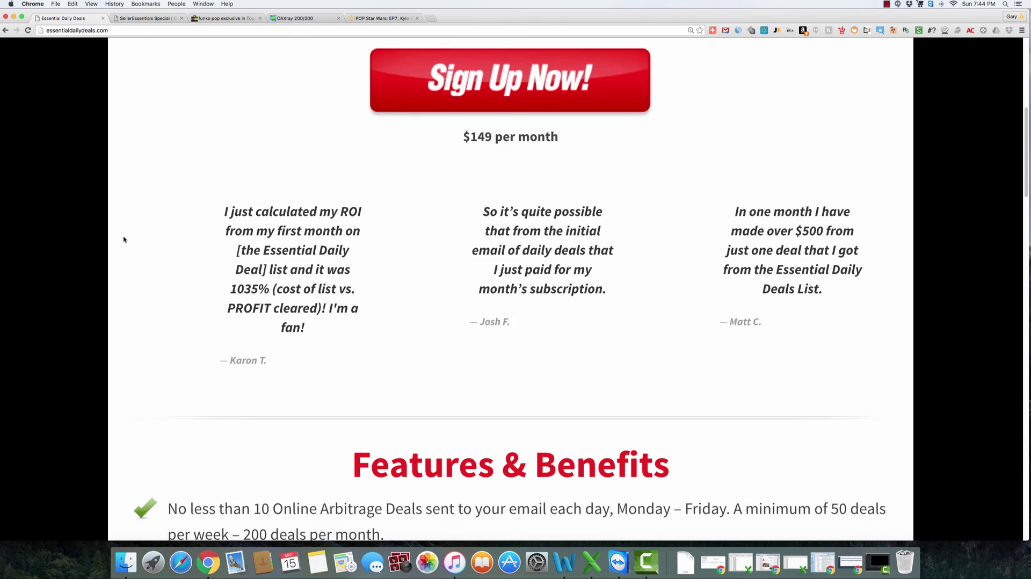
pyautogui.scroll(-17, 124, 240)
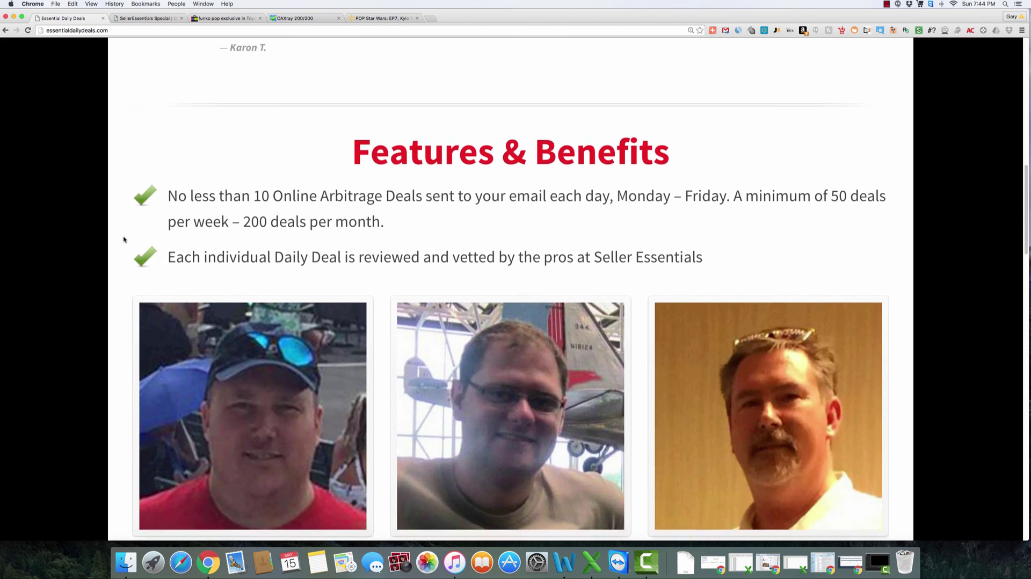
pyautogui.scroll(-11, 123, 240)
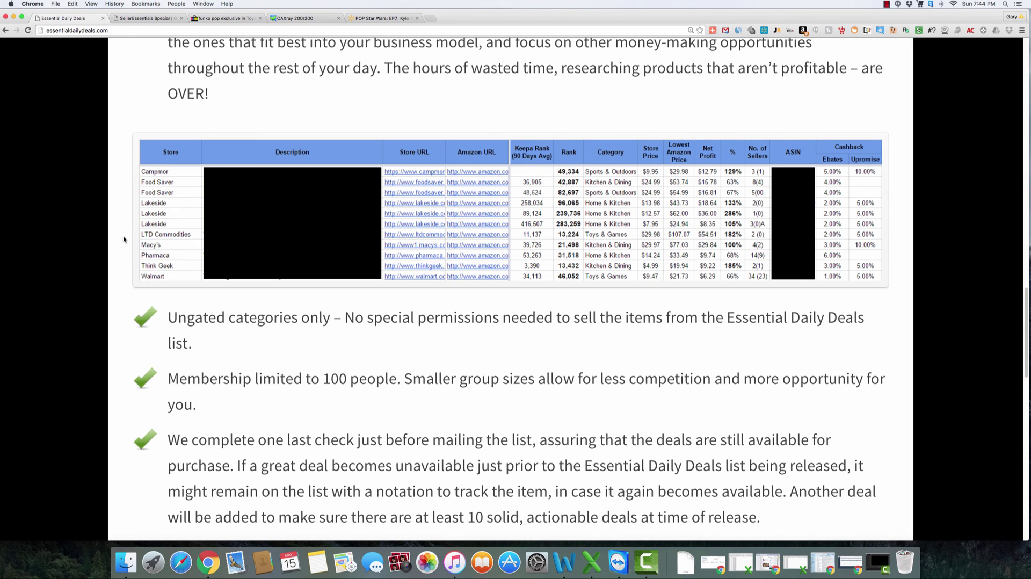
pyautogui.scroll(-4, 123, 240)
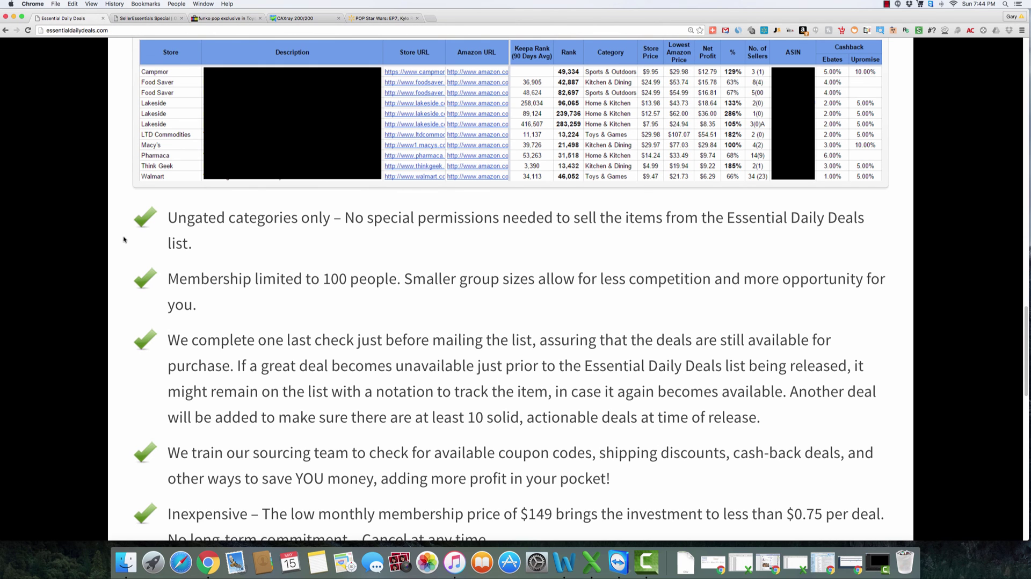
pyautogui.scroll(-20, 123, 239)
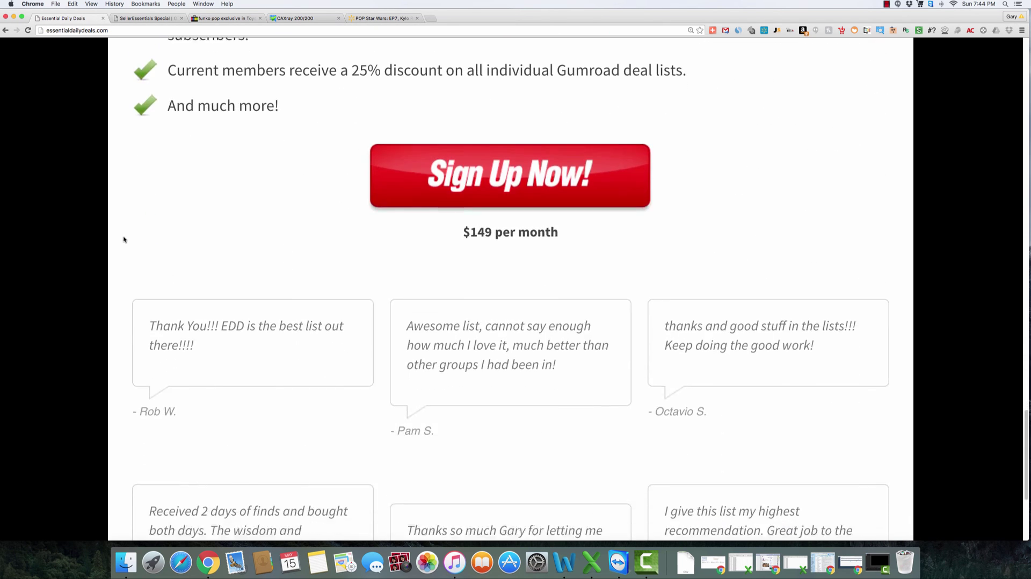
pyautogui.scroll(-8, 123, 240)
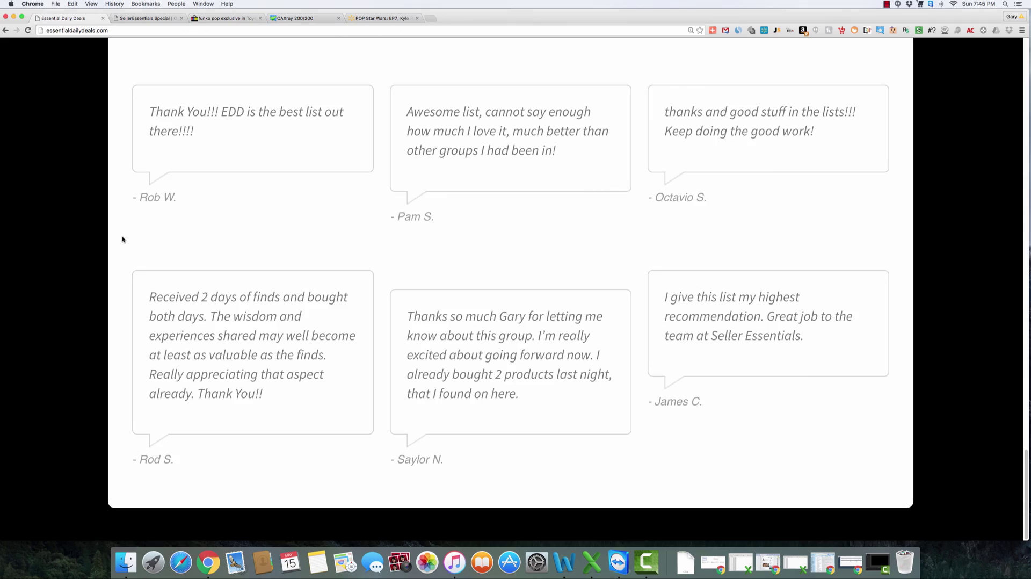
pyautogui.scroll(20, 123, 239)
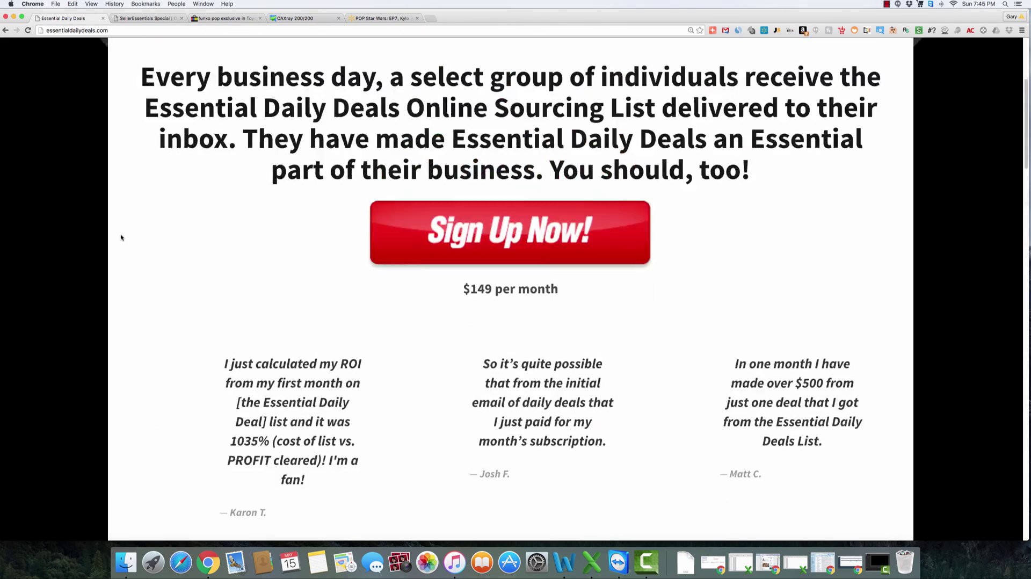
pyautogui.scroll(9, 121, 238)
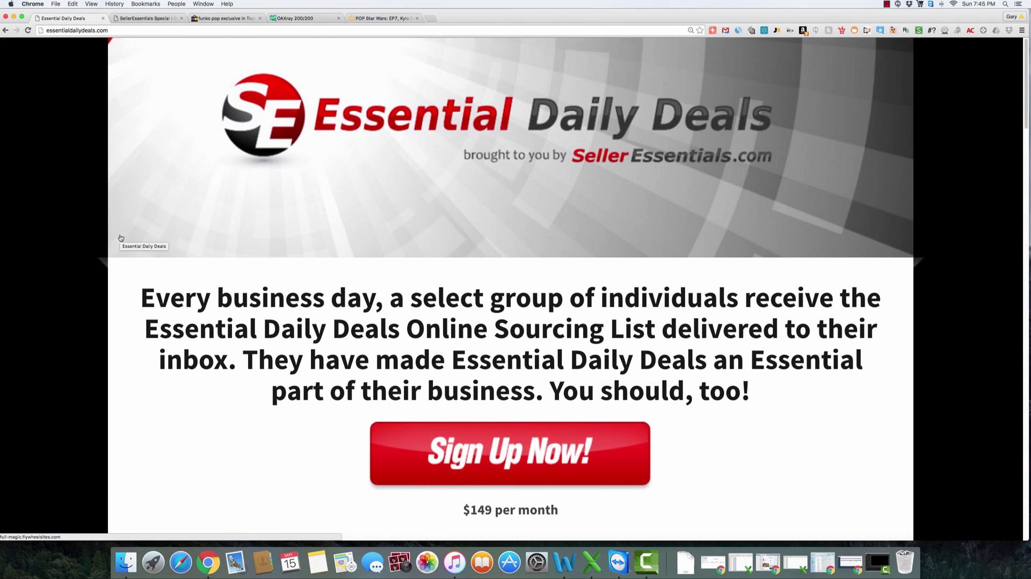